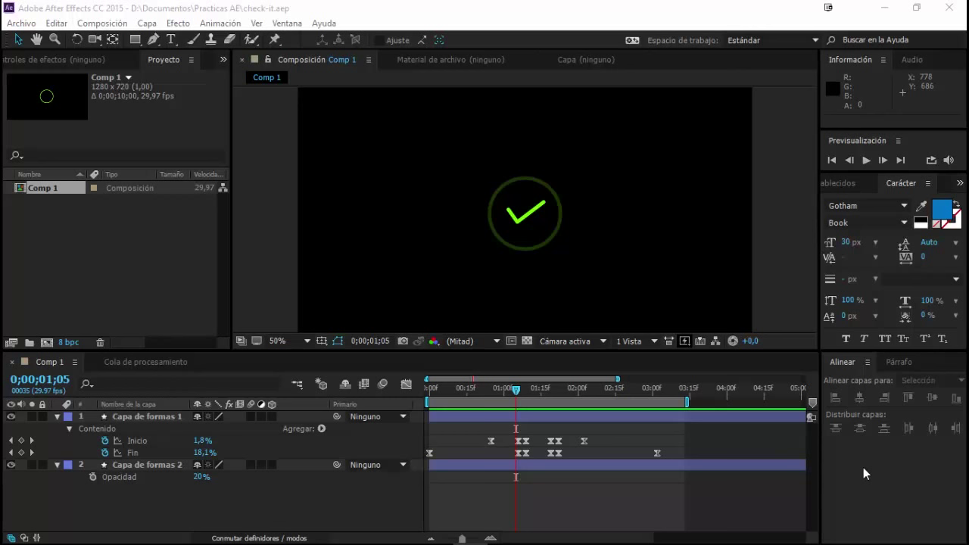
- Preview and scrub the checkmark animation, ending at 0;00;03;04
left_click_drag(510, 394, 535, 397)
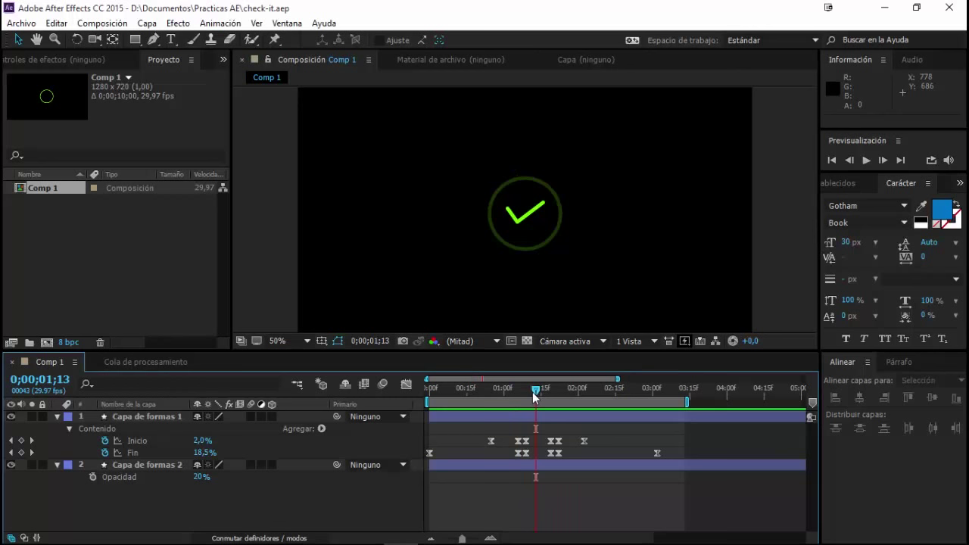
key("space")
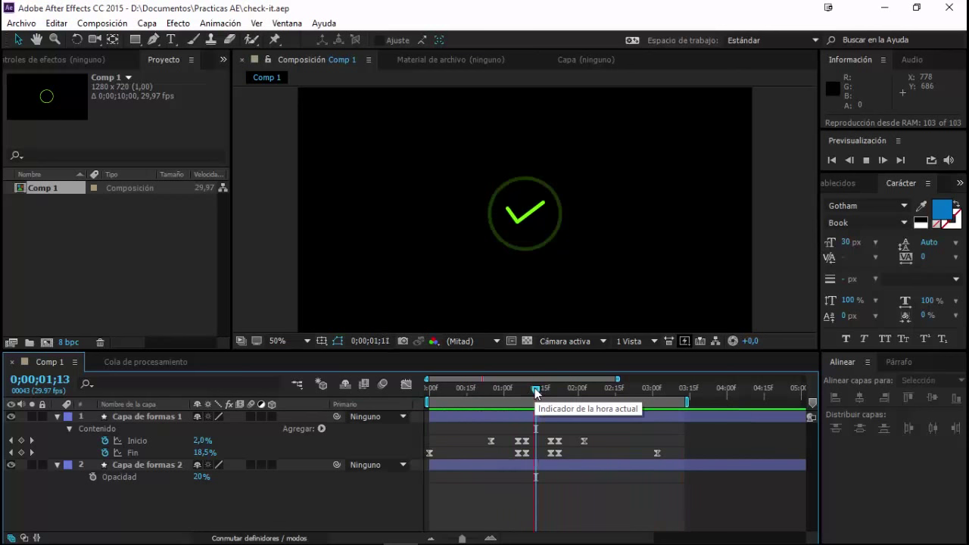
key("space")
mouse_move(540, 393)
left_mouse_down()
mouse_move(549, 390)
mouse_move(493, 391)
mouse_move(513, 391)
left_mouse_up()
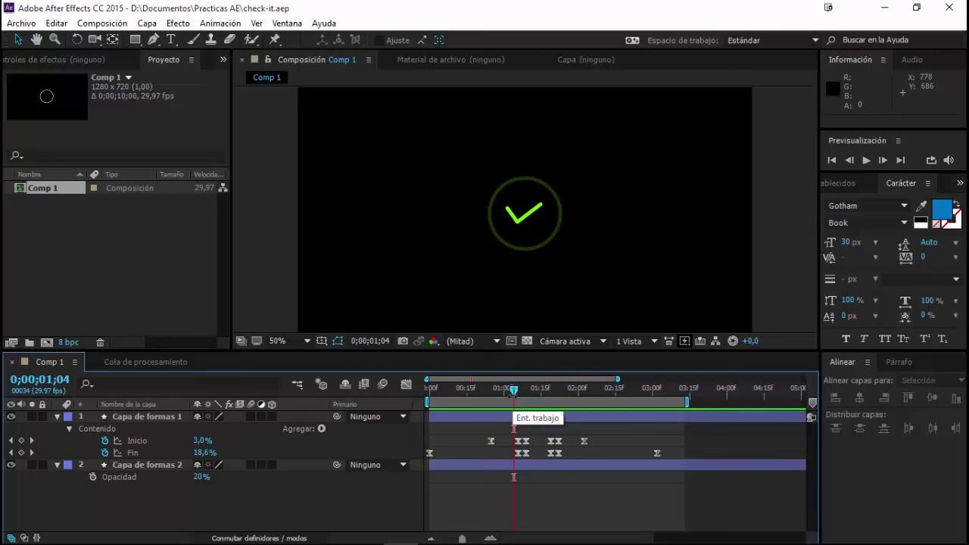
key("space")
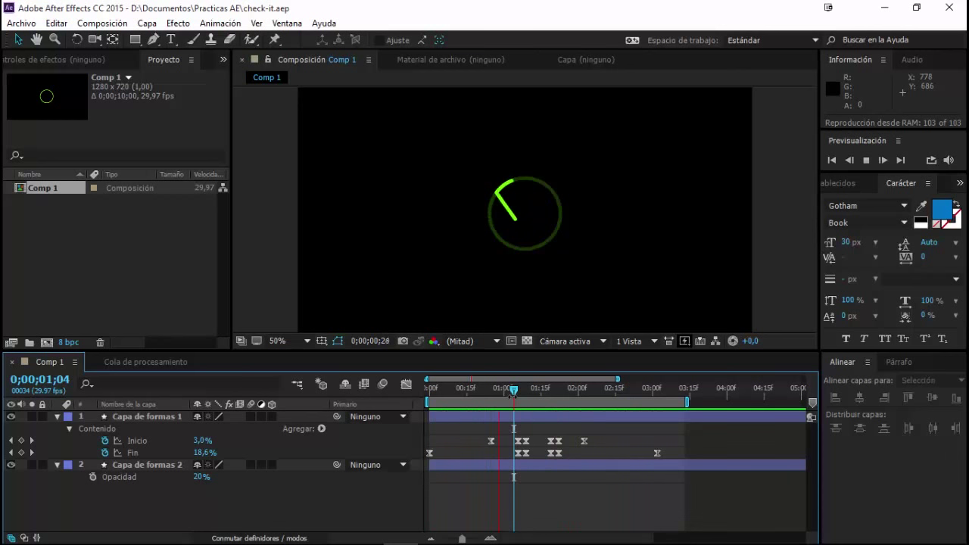
left_click(528, 391)
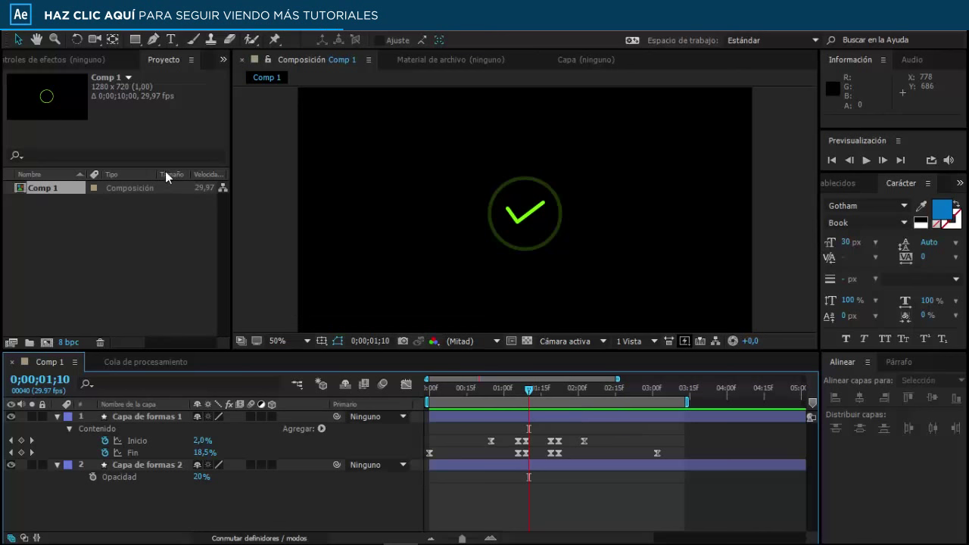
left_click(453, 388)
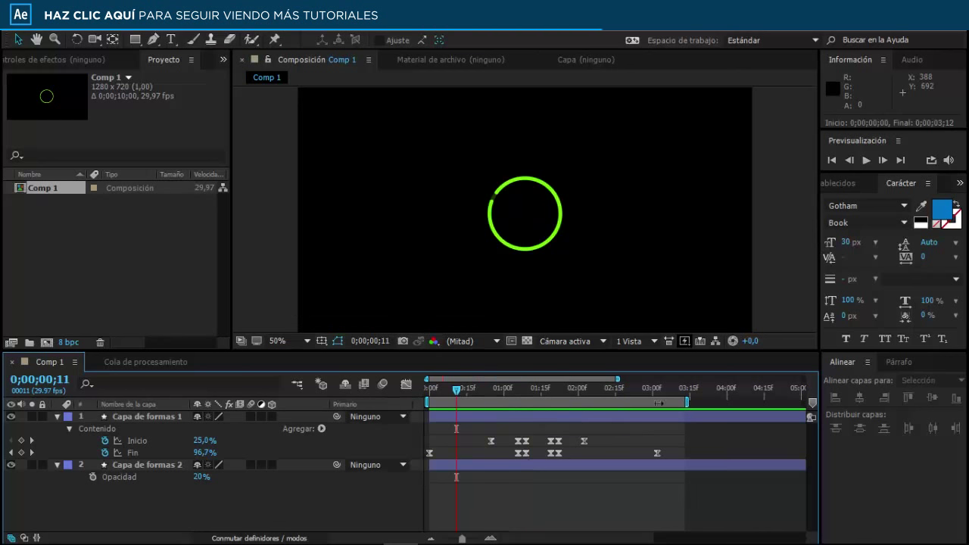
mouse_move(457, 392)
left_mouse_down()
mouse_move(433, 388)
mouse_move(665, 417)
left_mouse_up()
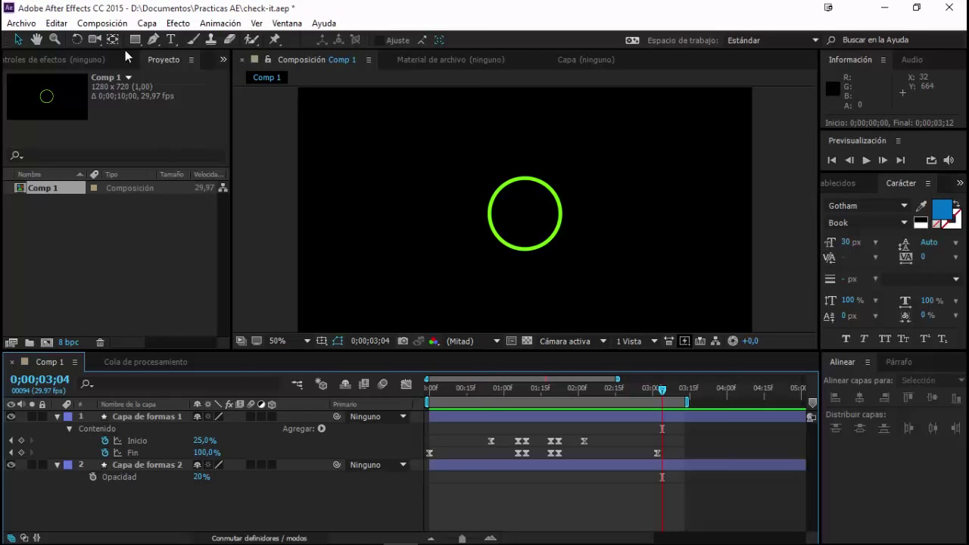
- Add Comp 1 to the render queue and delete the finished earlier entry
left_click(110, 24)
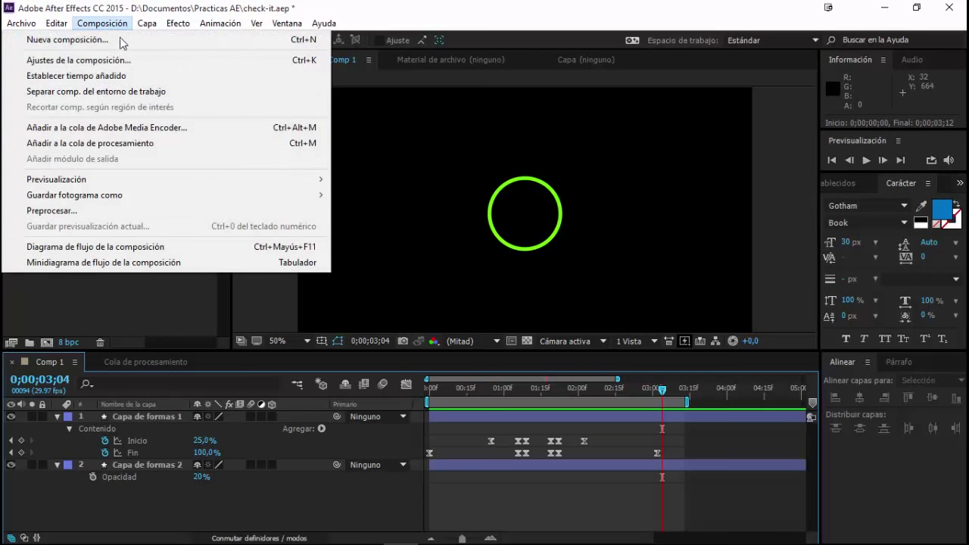
left_click(117, 148)
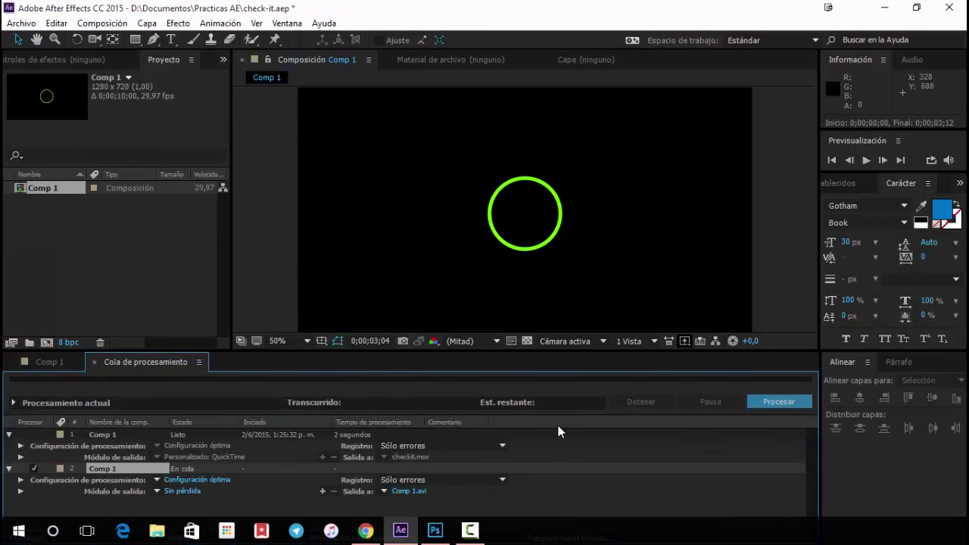
left_click(113, 435)
key("Delete")
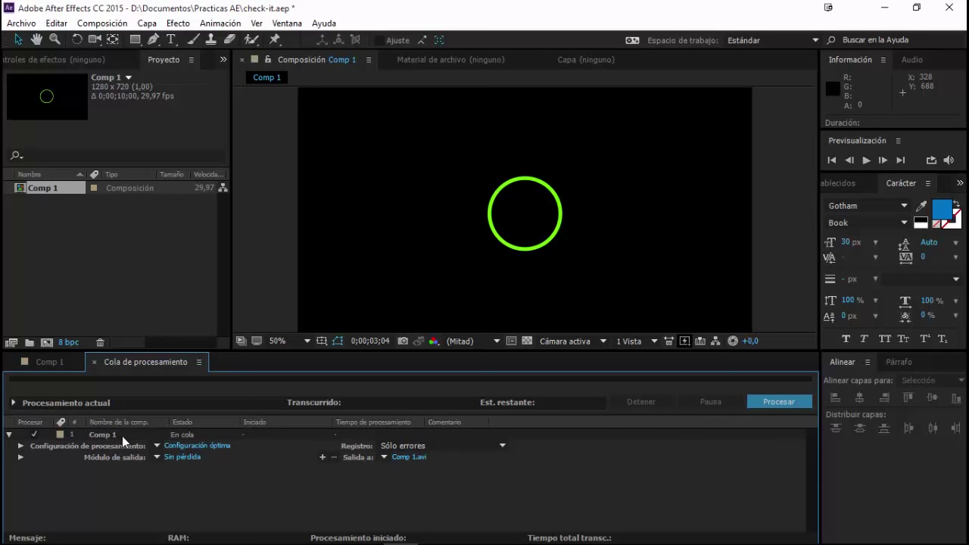
left_click(118, 438)
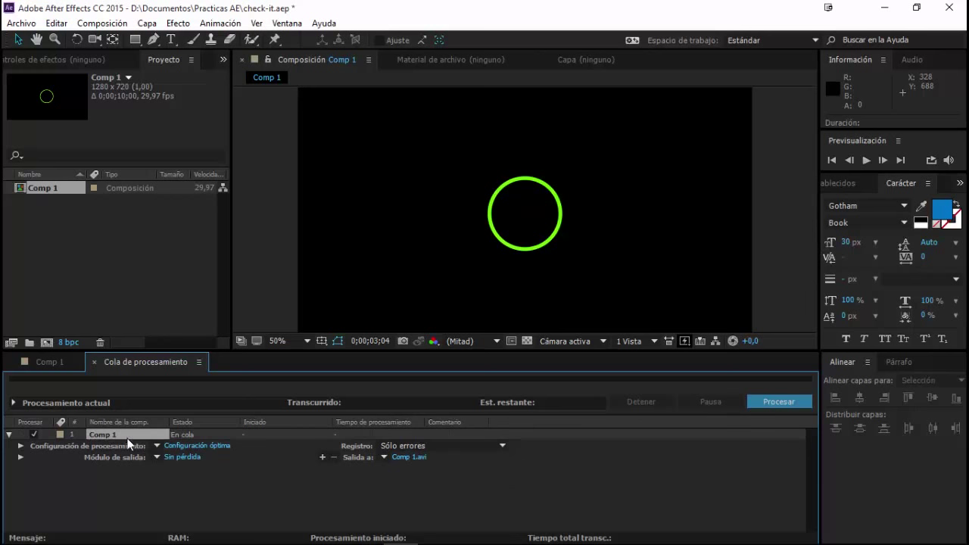
- Change the Comp 1 output module format to QuickTime
left_click(178, 459)
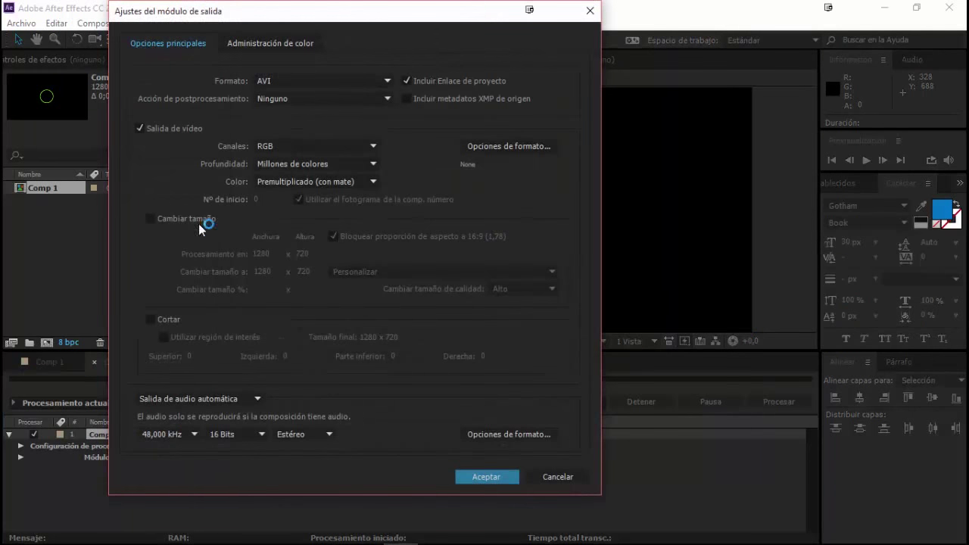
left_click_drag(205, 15, 274, 35)
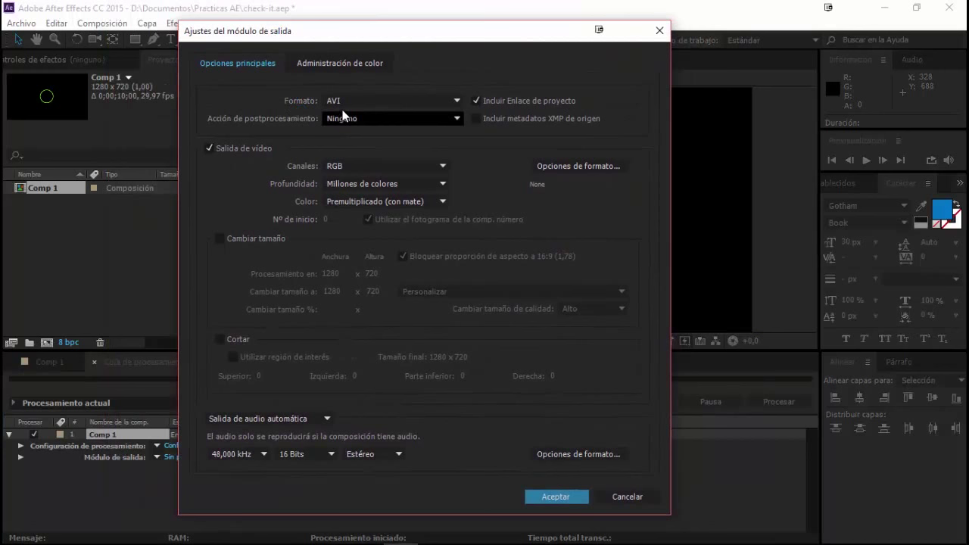
left_click(346, 102)
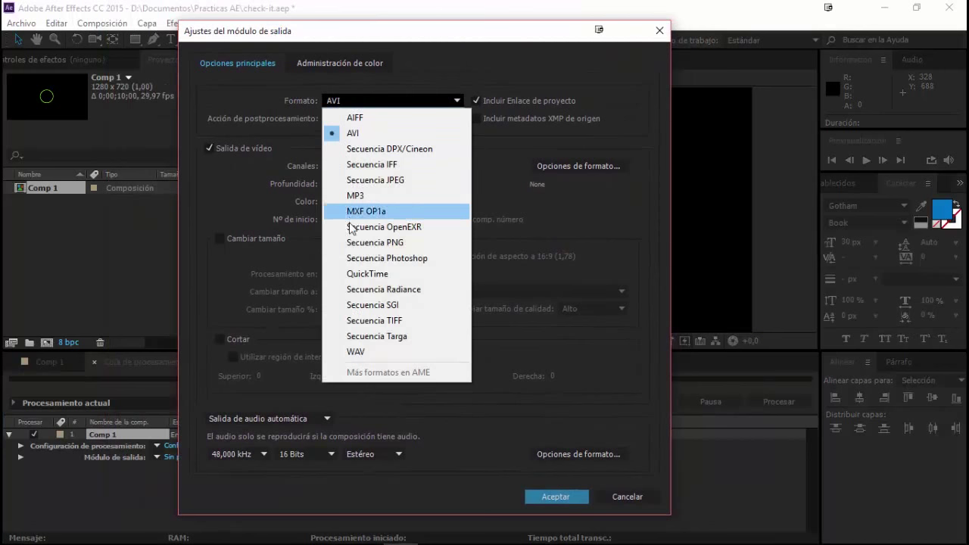
left_click(360, 275)
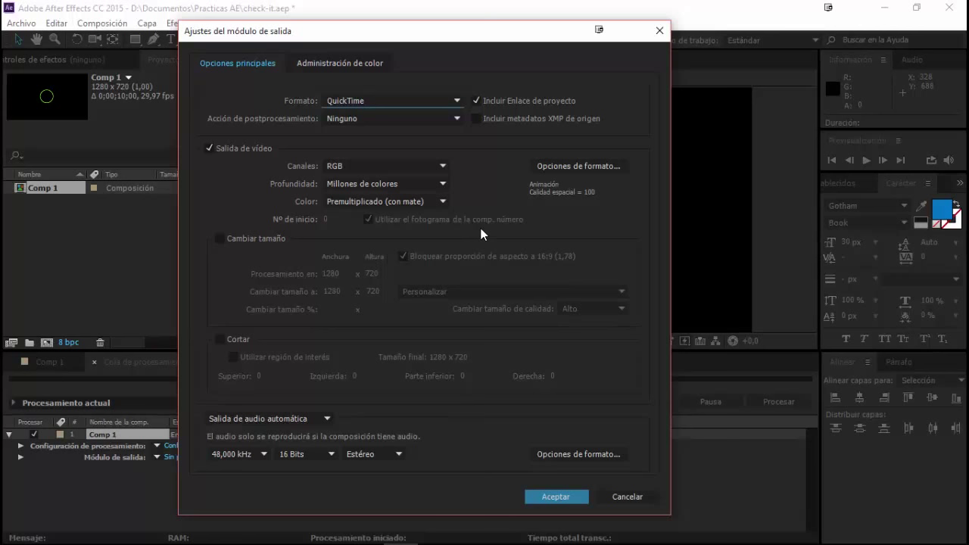
left_click(376, 100)
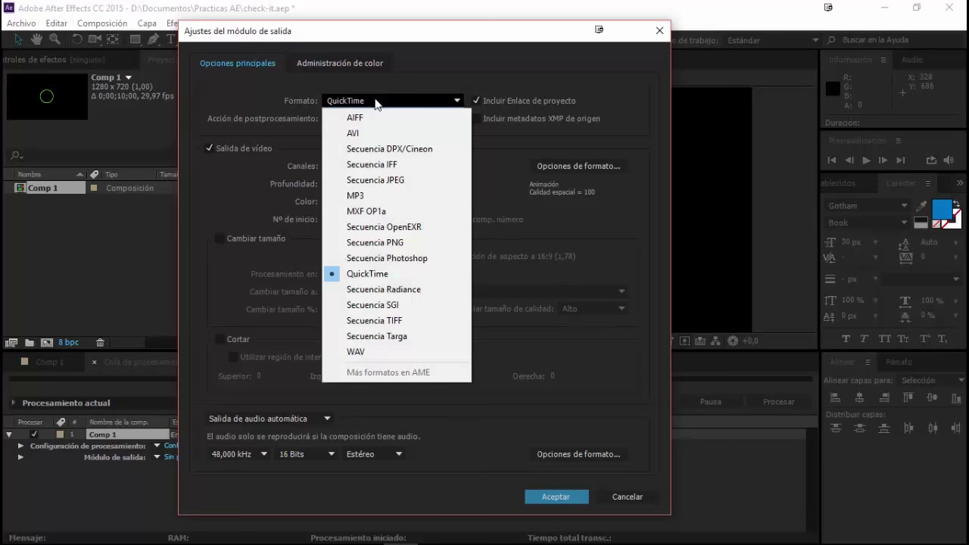
left_click(439, 273)
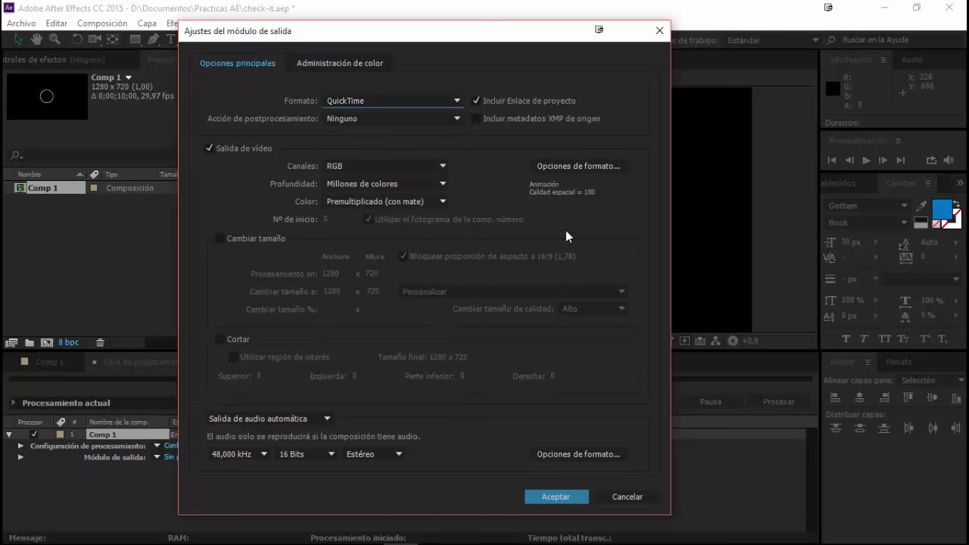
- Set the QuickTime video codec to Animación and confirm both dialogs
left_click(572, 172)
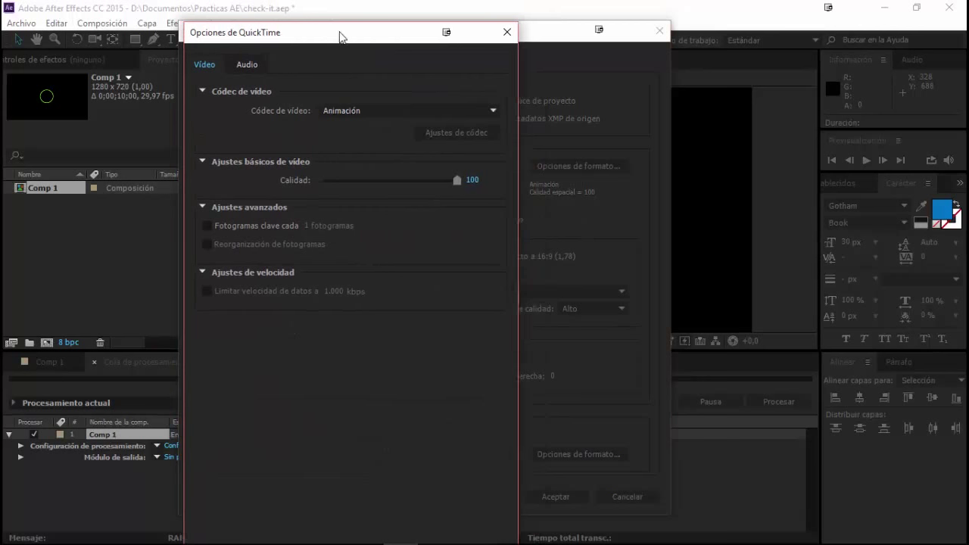
left_click_drag(329, 39, 414, 18)
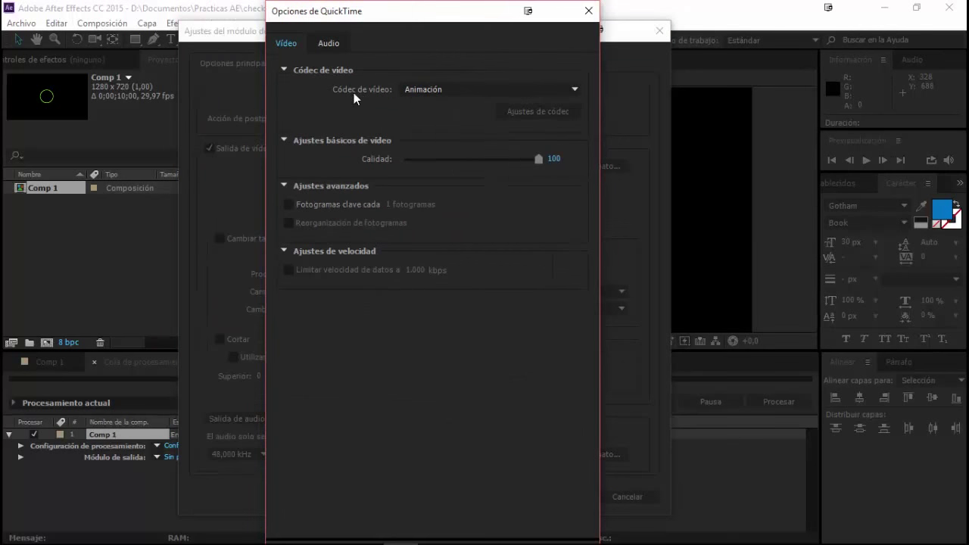
left_click(409, 91)
left_click(628, 9)
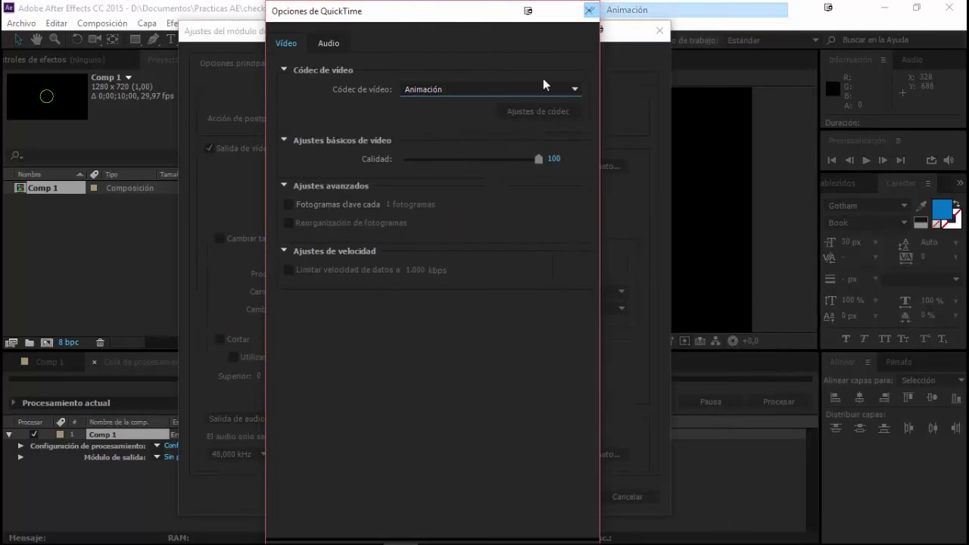
left_click(589, 11)
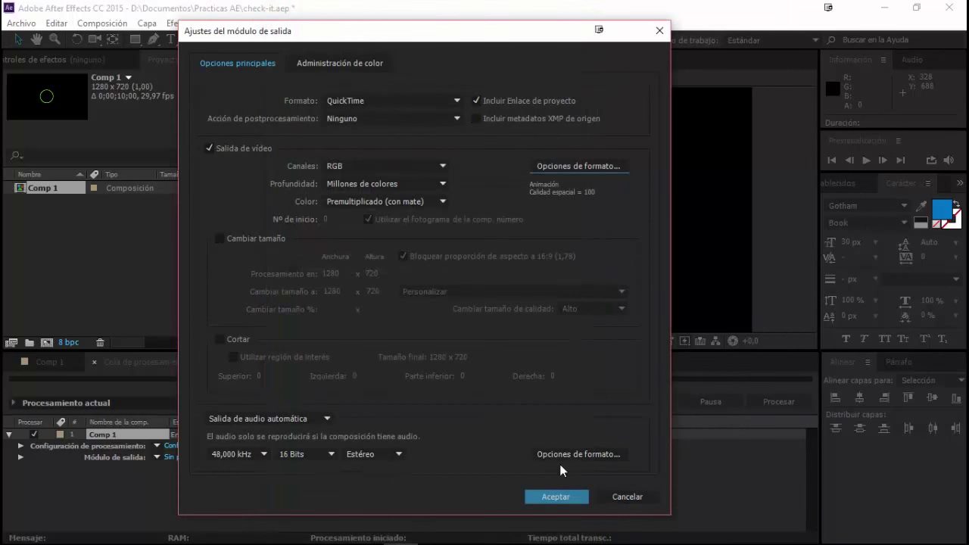
left_click(550, 498)
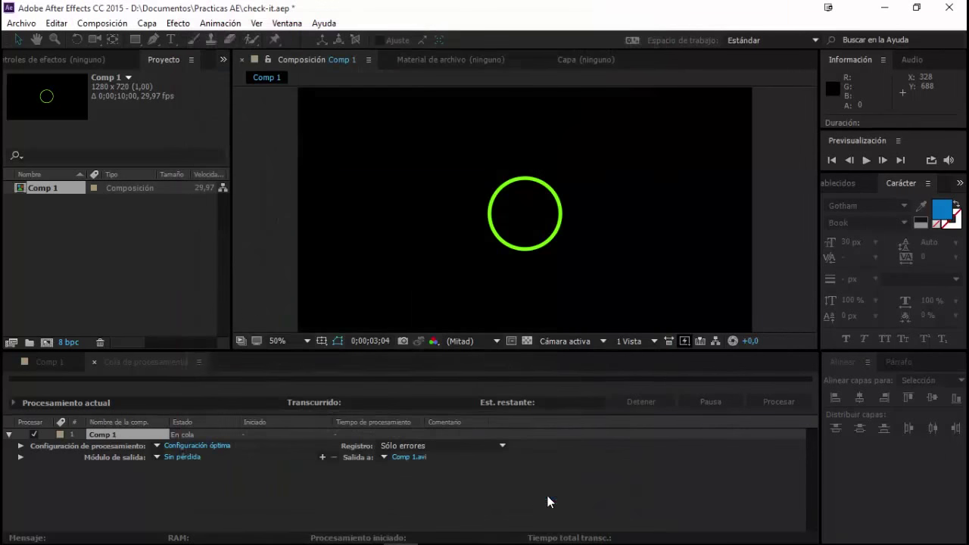
- Set the output file to check-in.mov on the Desktop and start rendering
left_click(414, 458)
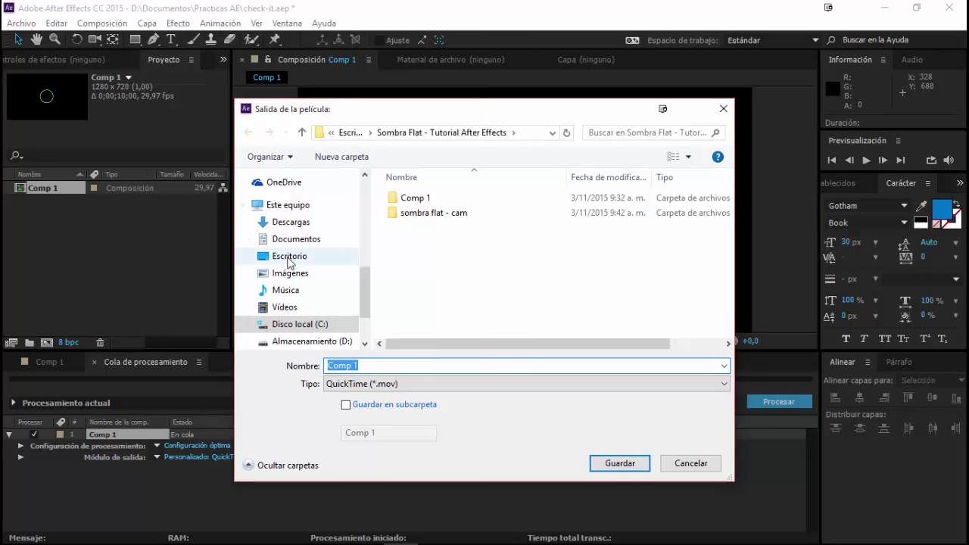
left_click(288, 257)
triple_click(396, 366)
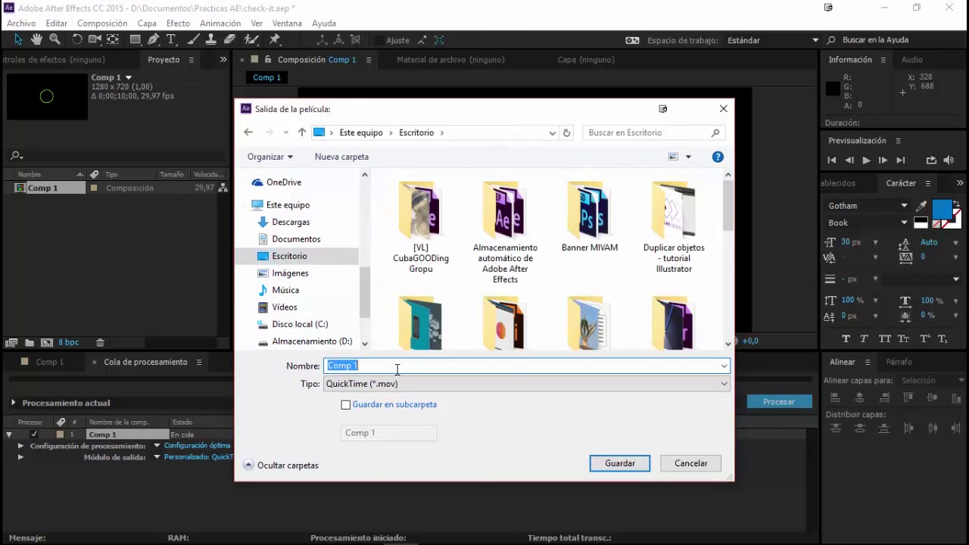
type("check")
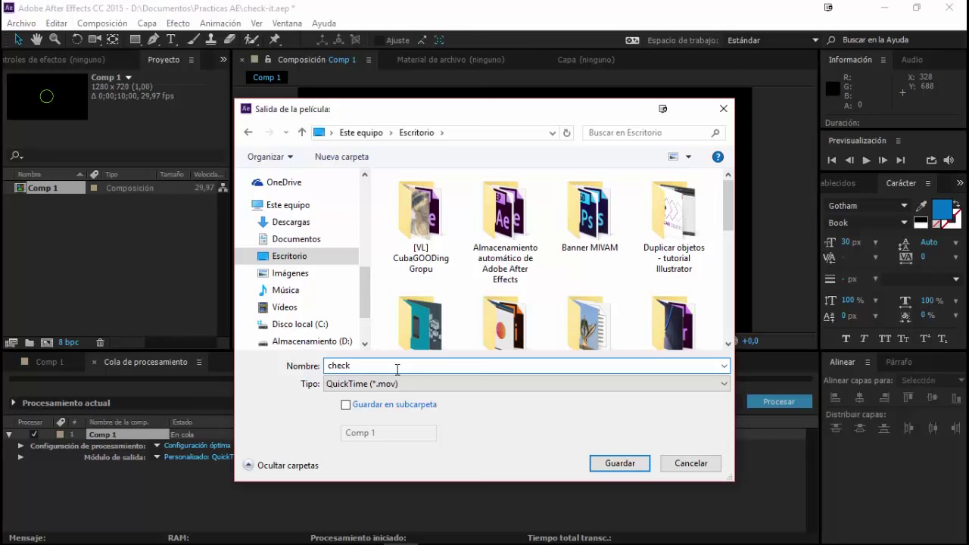
type("-in")
left_click(622, 464)
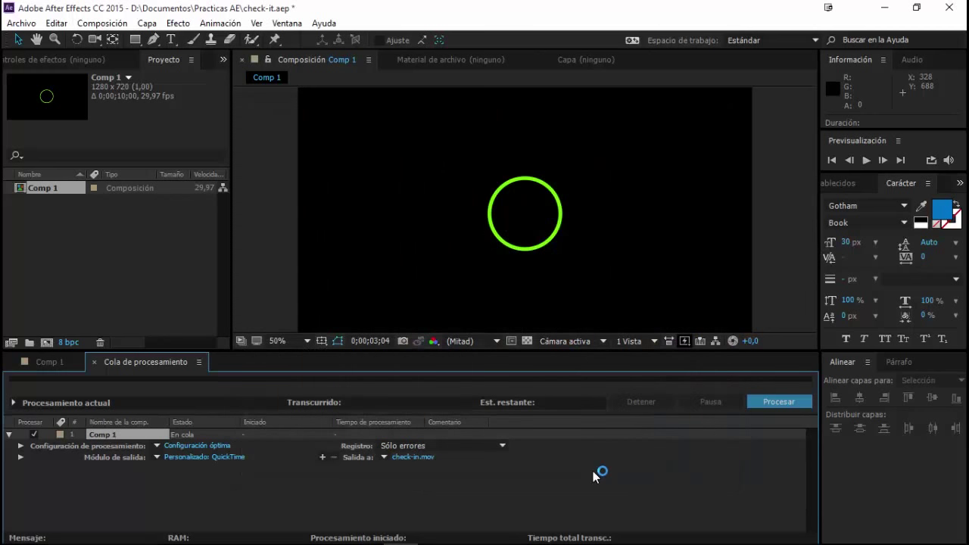
left_click(765, 404)
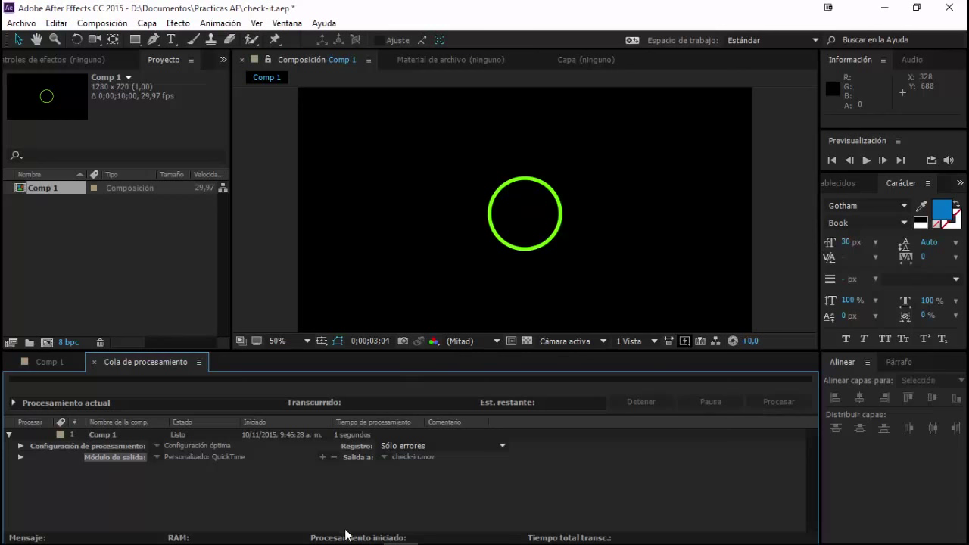
- Switch to Photoshop from the taskbar
left_click(435, 530)
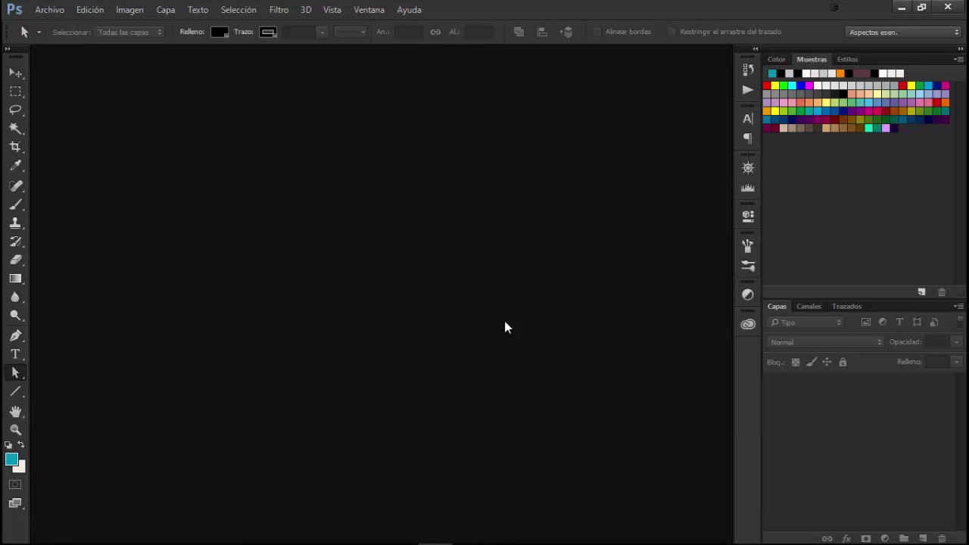
- Open check-in from the Desktop in Photoshop, keeping the embedded sRGB profile
left_click(52, 9)
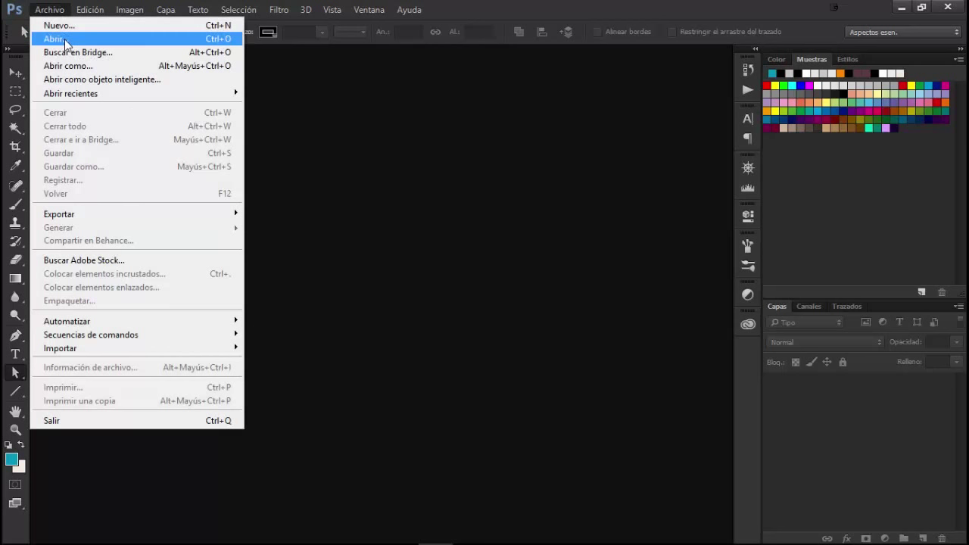
left_click(65, 44)
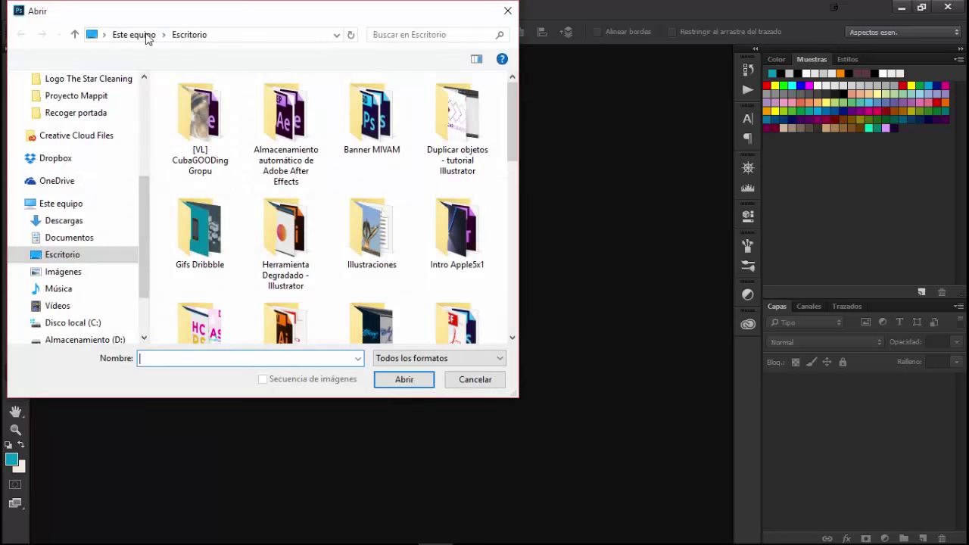
left_click_drag(146, 14, 333, 71)
mouse_move(704, 210)
left_mouse_down()
mouse_move(701, 383)
mouse_move(704, 354)
left_mouse_up()
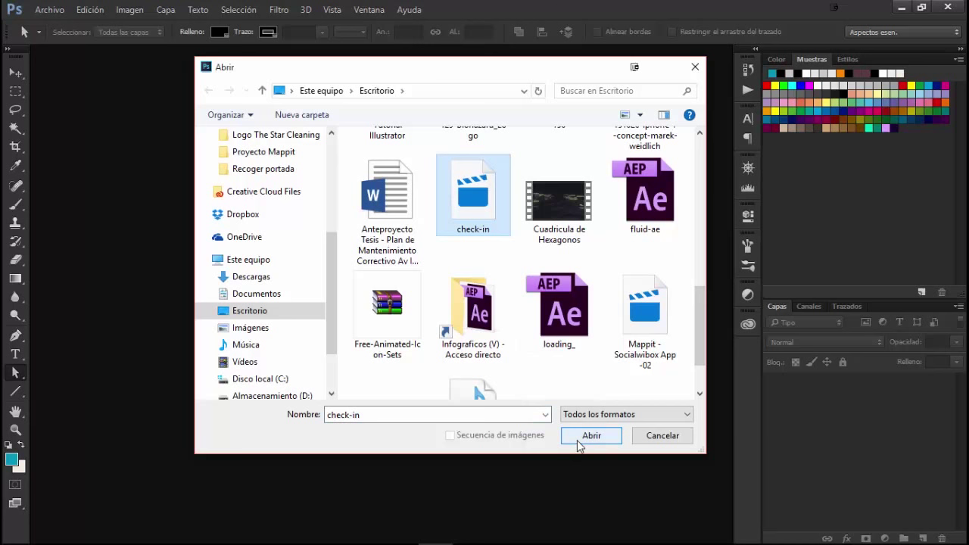
left_click(578, 445)
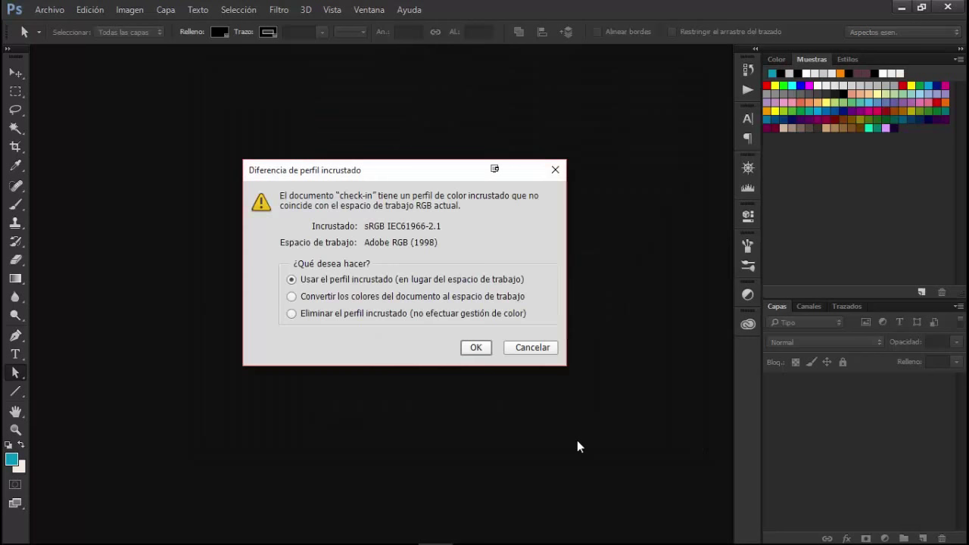
left_click(482, 345)
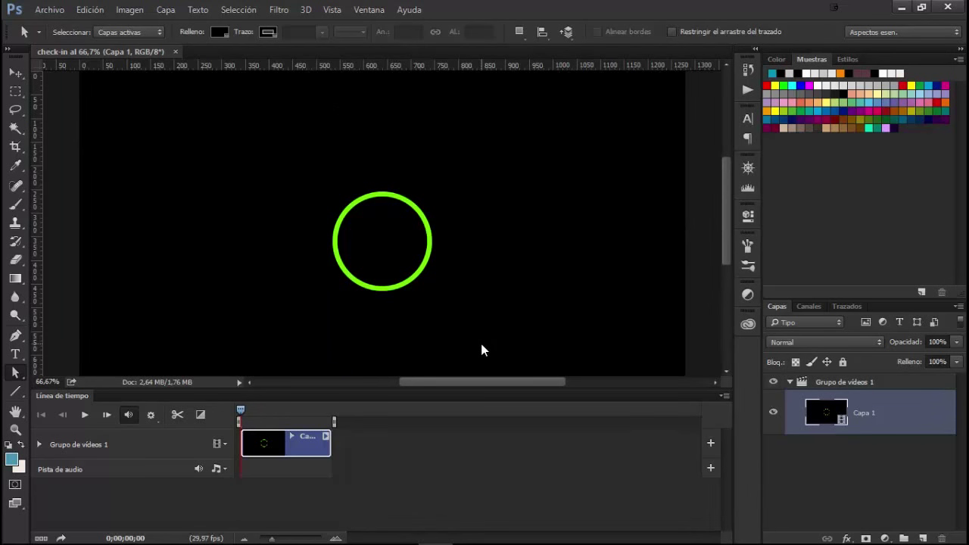
- Play and scrub the timeline, stopping on the checkmark frame at 0;00;01;11
key("space")
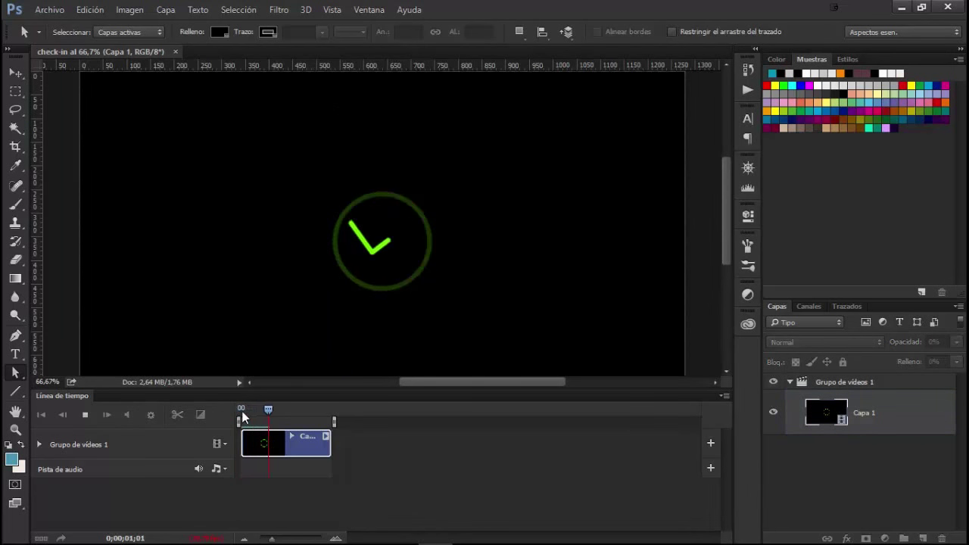
left_click_drag(267, 411, 240, 415)
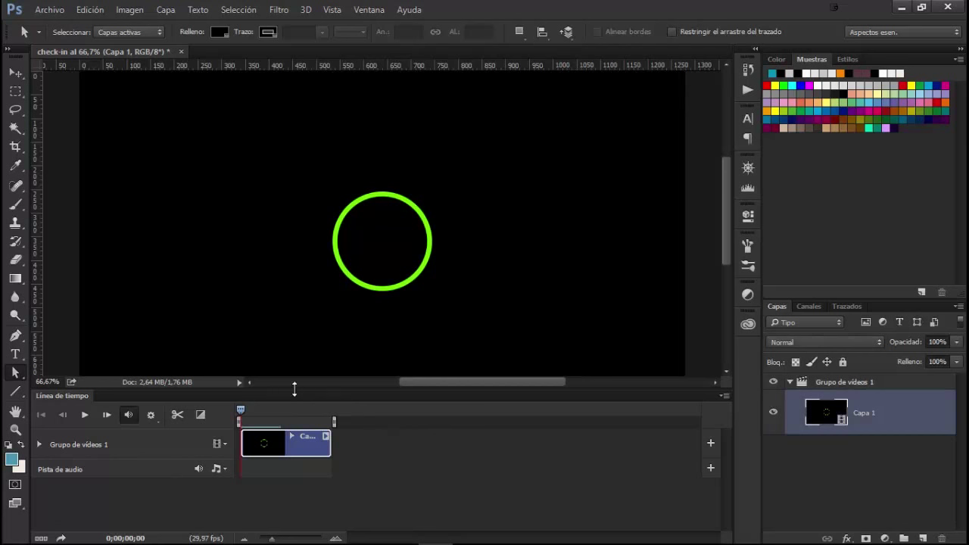
left_click_drag(294, 388, 296, 443)
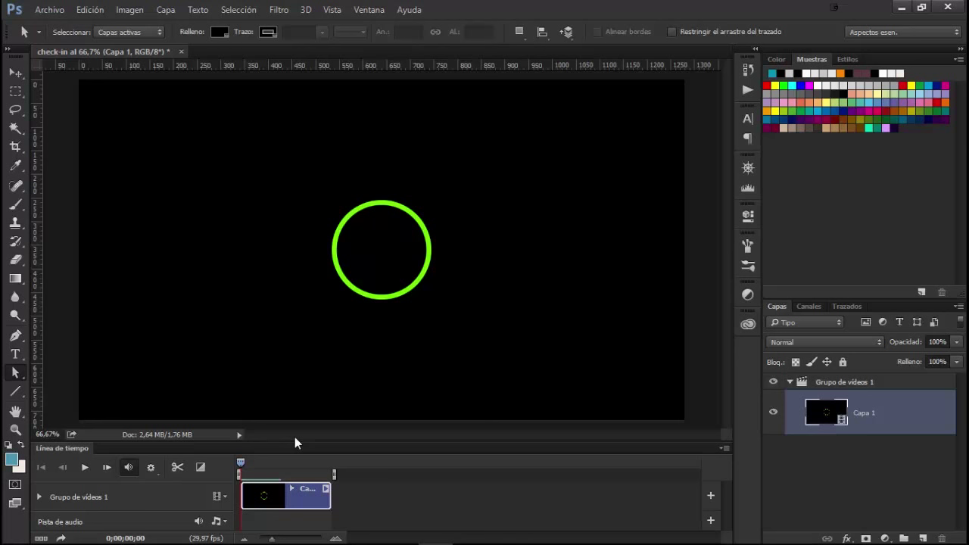
mouse_move(260, 461)
left_mouse_down()
mouse_move(286, 467)
mouse_move(251, 471)
left_mouse_up()
key("space")
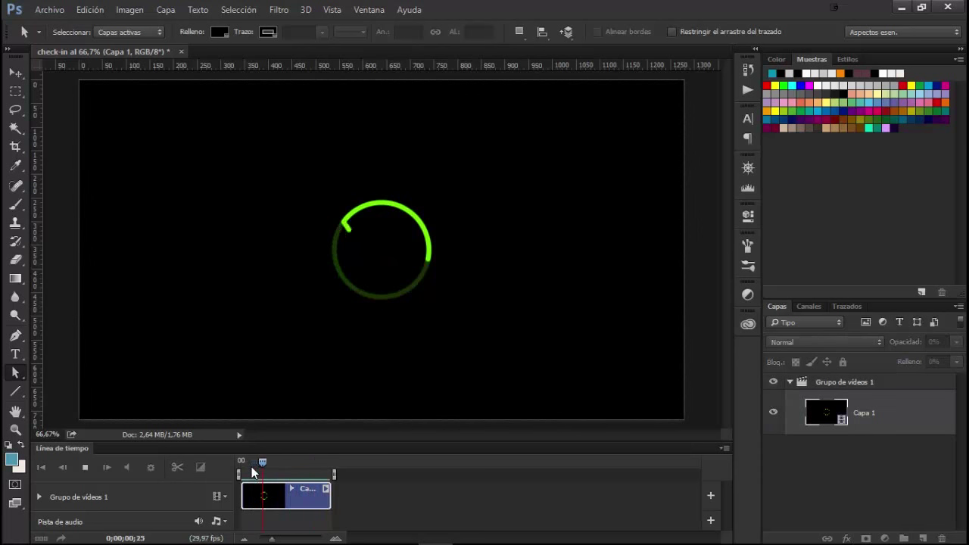
left_click(276, 462)
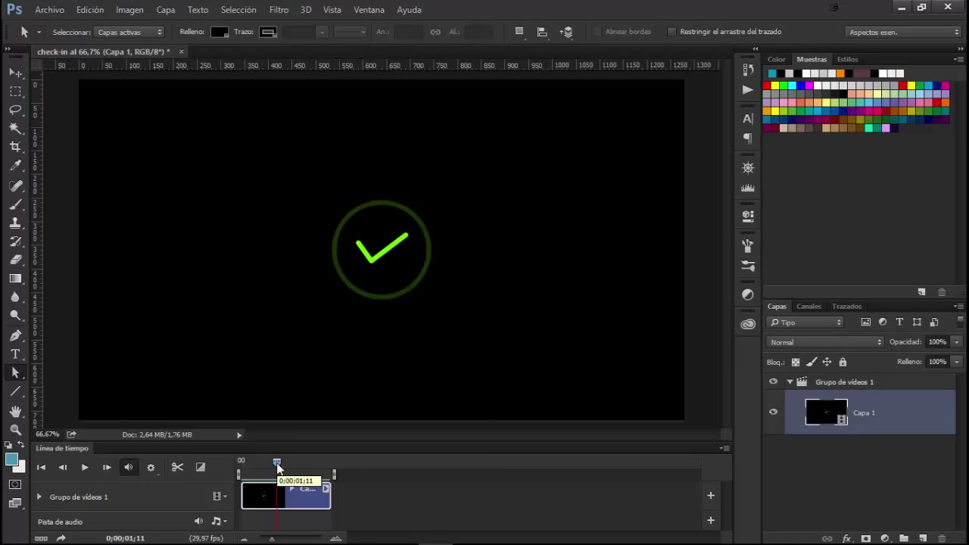
- Open Archivo > Exportar > Guardar para Web (heredado) for the animation
left_click(49, 11)
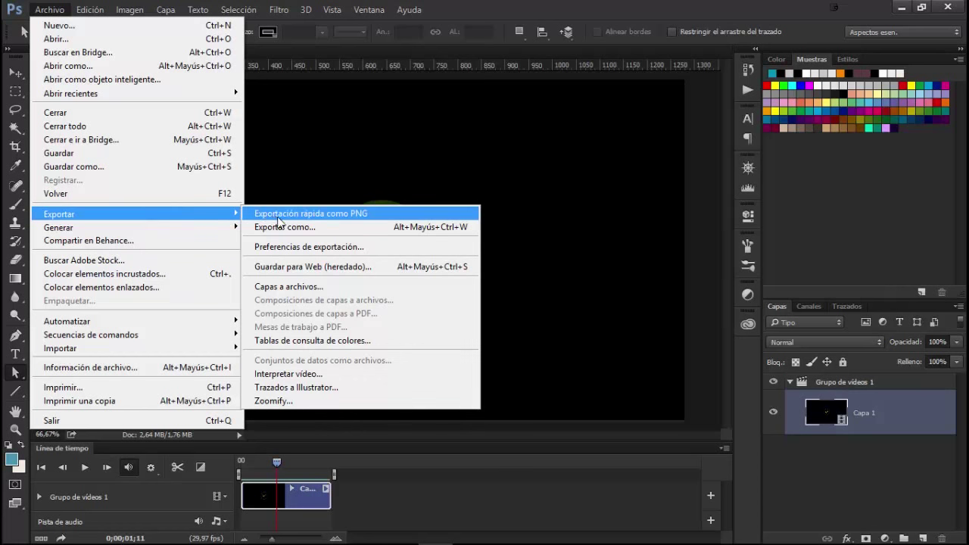
left_click(301, 270)
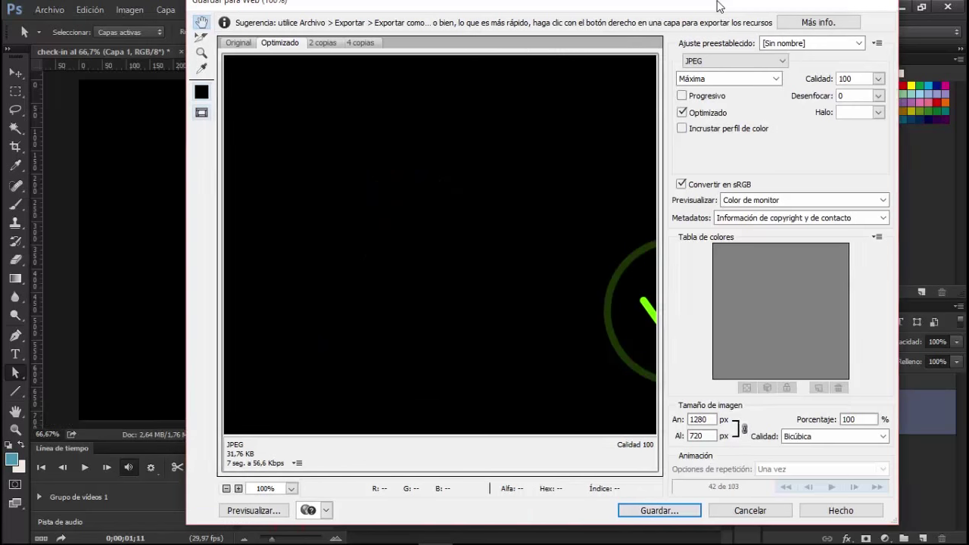
- Zoom the export preview to 50% and apply the 'GIF 128 con tramado' preset
left_click_drag(725, 9, 649, 20)
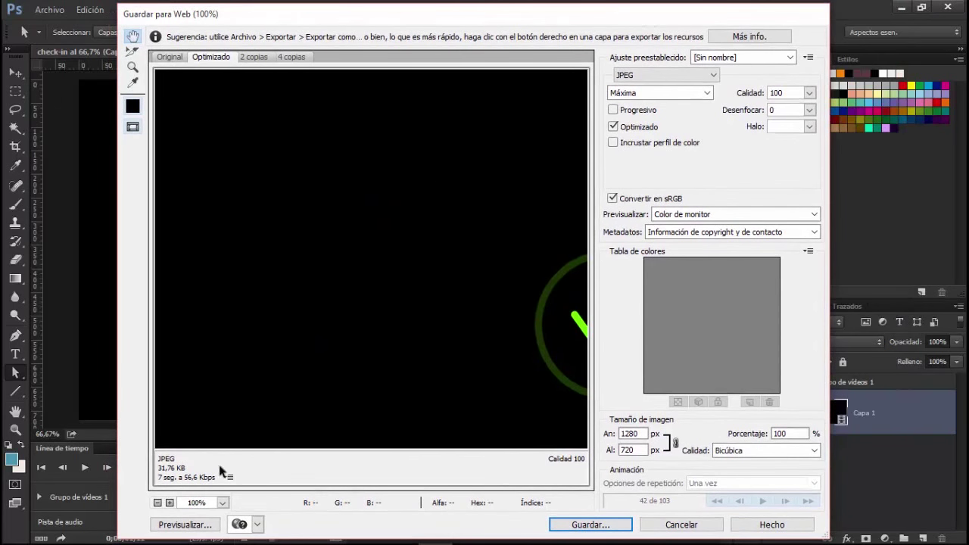
left_click(157, 502)
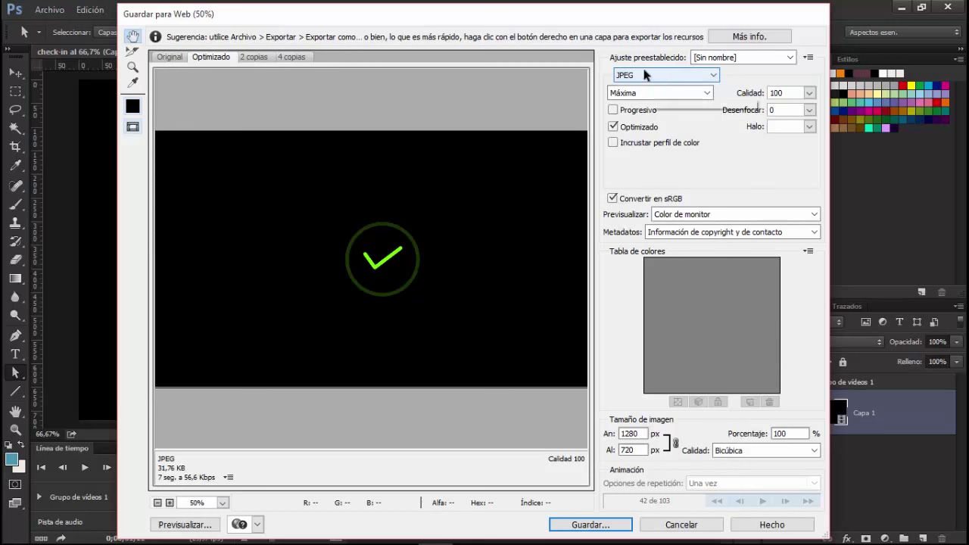
left_click(791, 57)
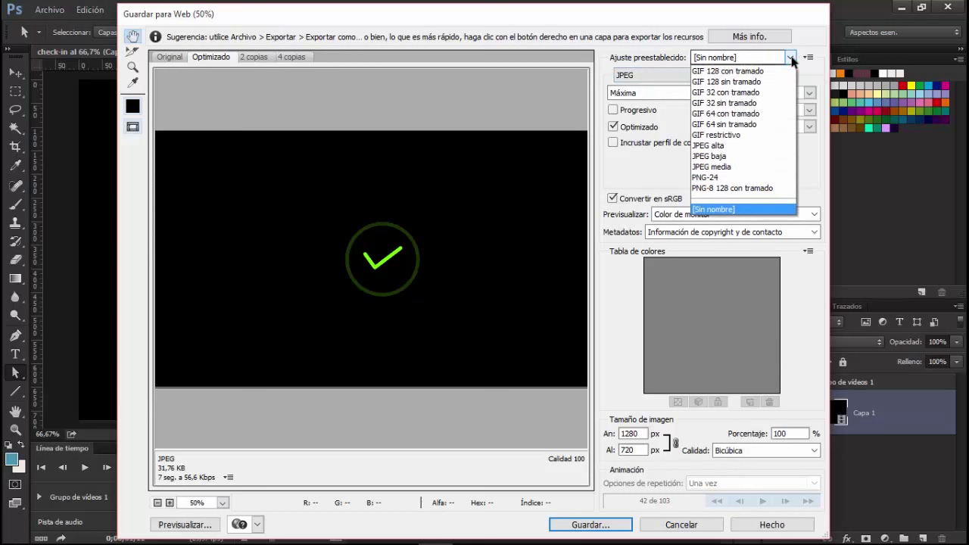
left_click(680, 78)
left_click(625, 87)
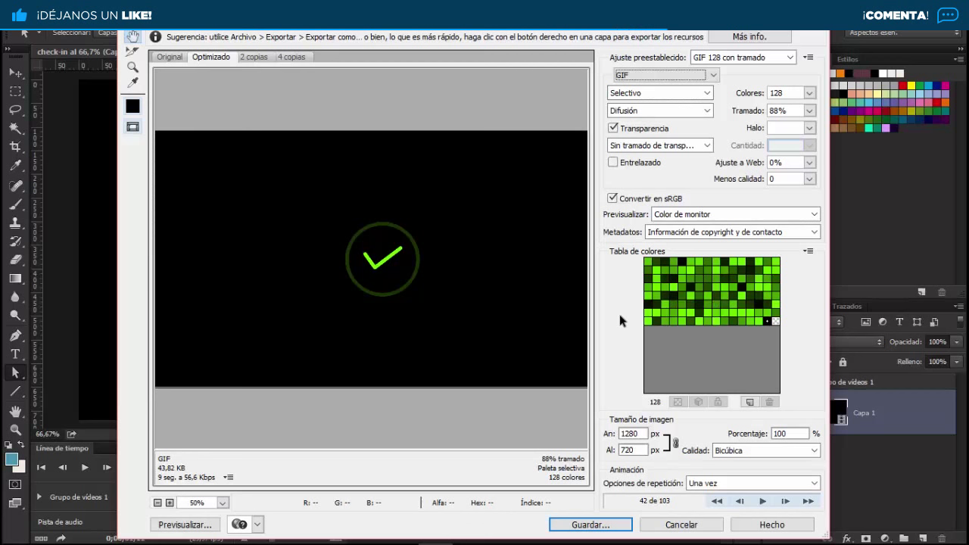
- Preview the GIF playback in the dialog and leave looping set to Infinito
left_click(725, 486)
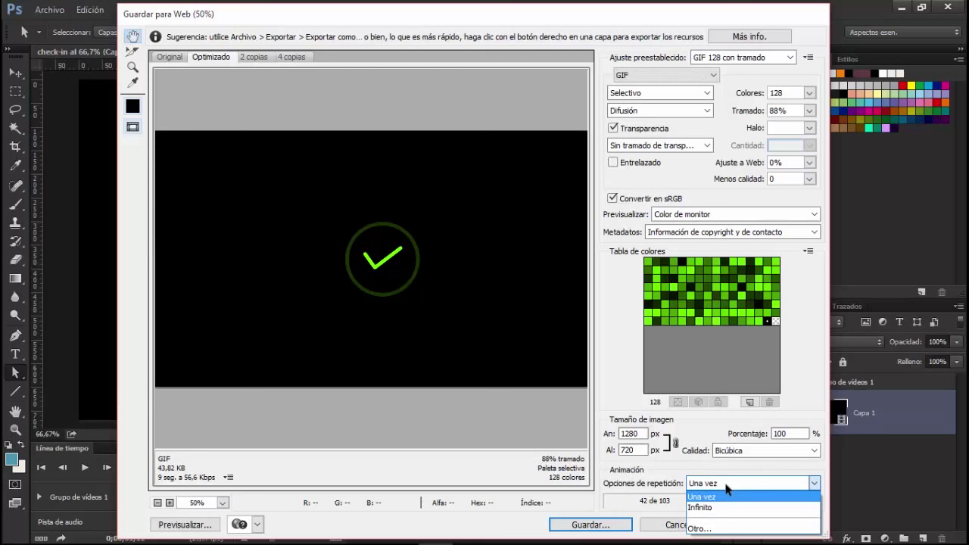
left_click(708, 506)
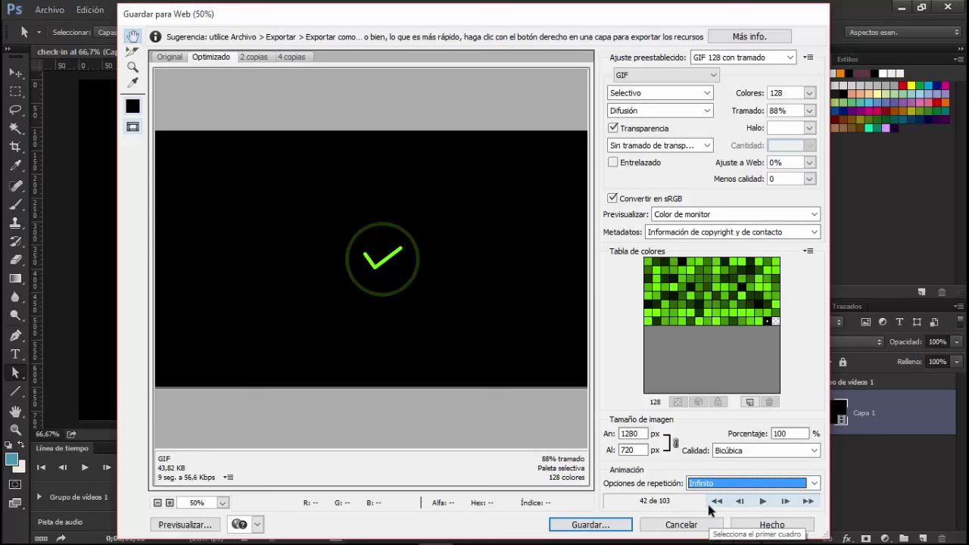
left_click(702, 487)
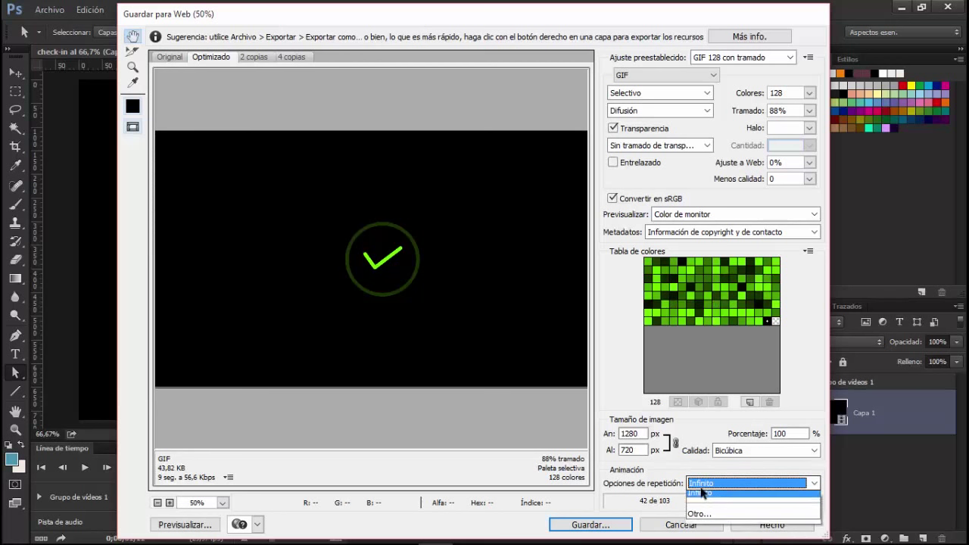
left_click(704, 496)
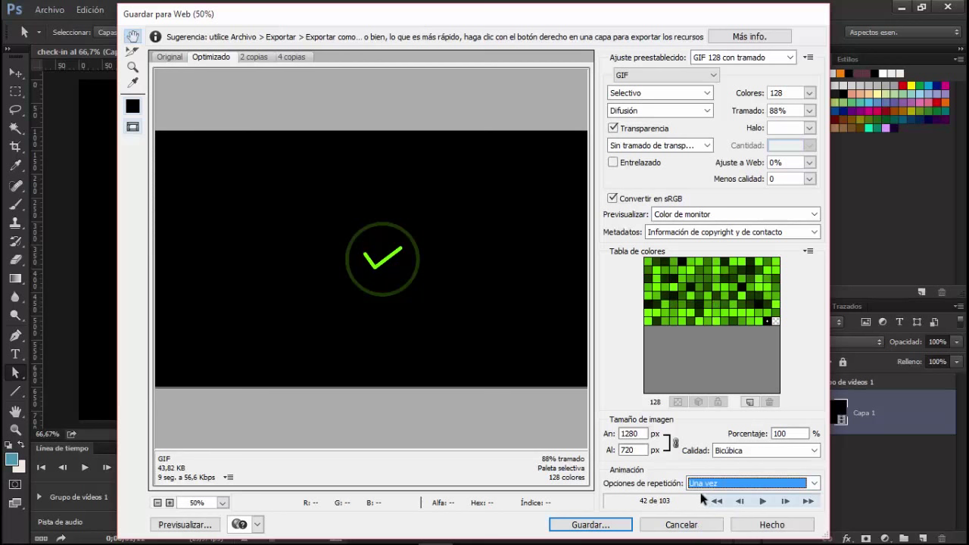
left_click(763, 503)
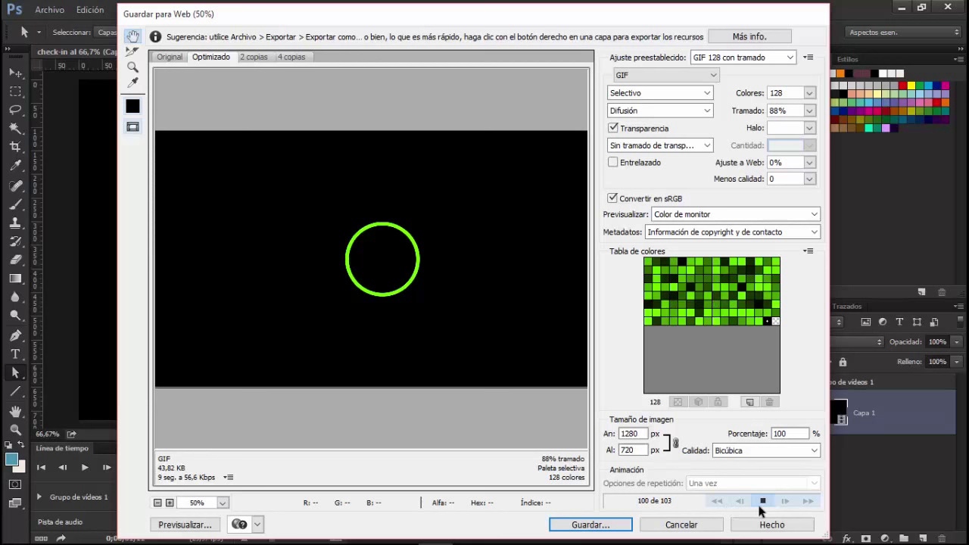
left_click(763, 502)
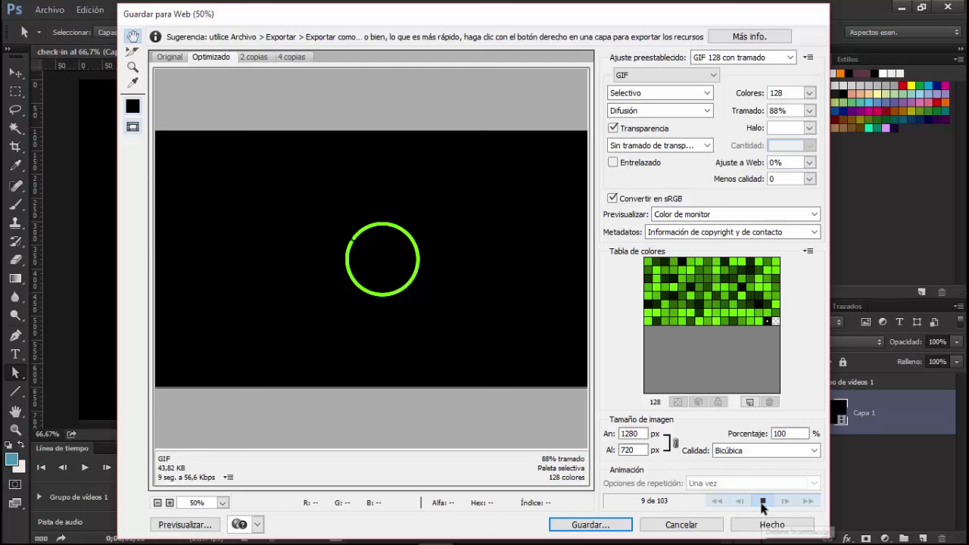
left_click(762, 502)
left_click(738, 485)
left_click(698, 502)
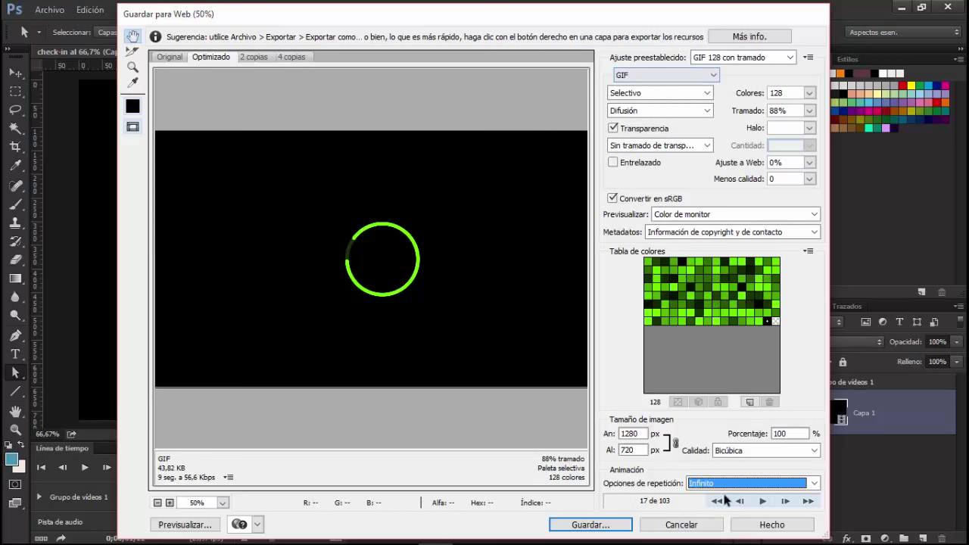
- Save the GIF to the Desktop as check-in and accept the file-name warning
left_click(596, 526)
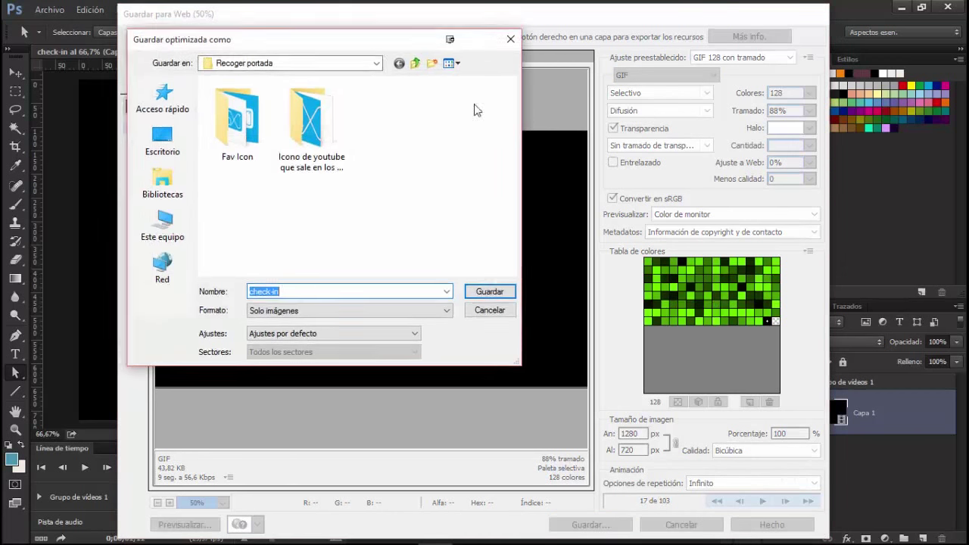
left_click_drag(350, 29, 486, 100)
left_click(292, 214)
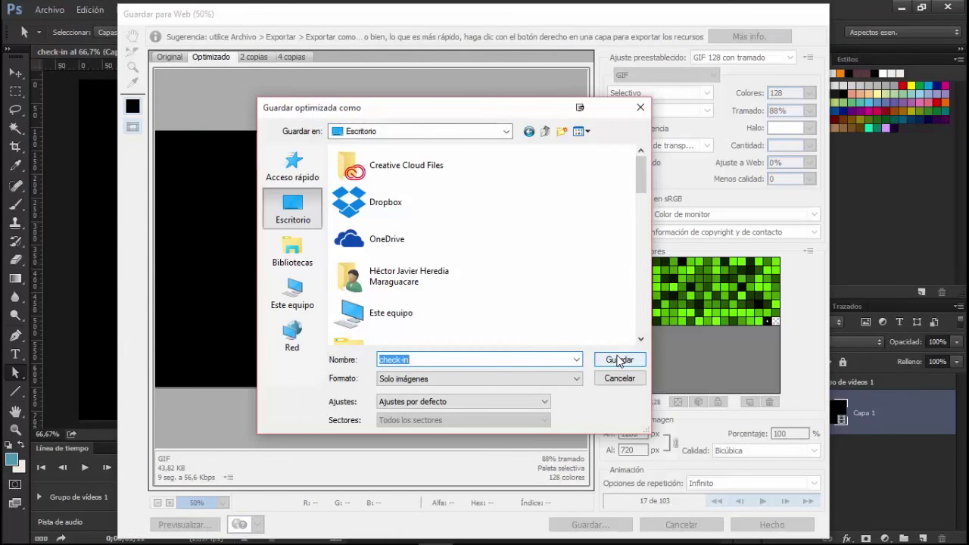
left_click(614, 364)
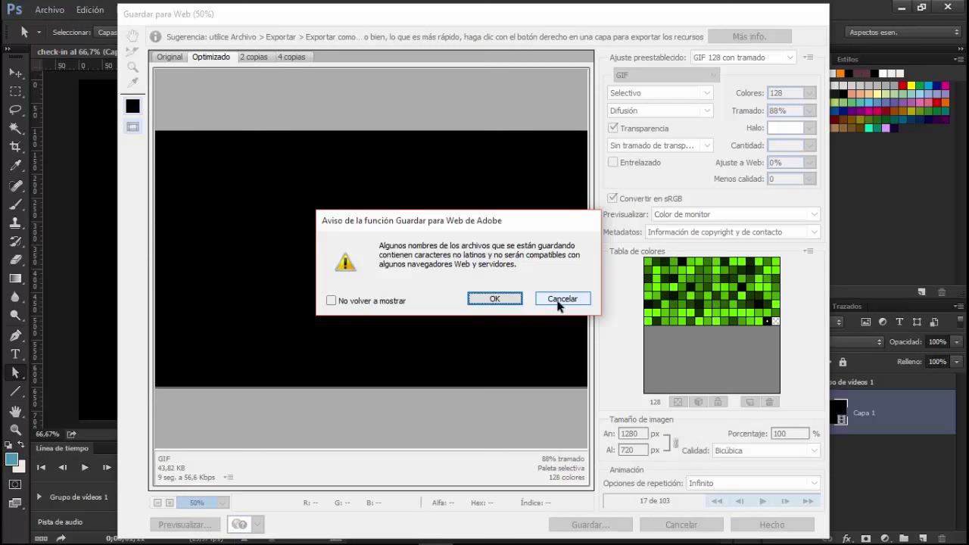
left_click(506, 302)
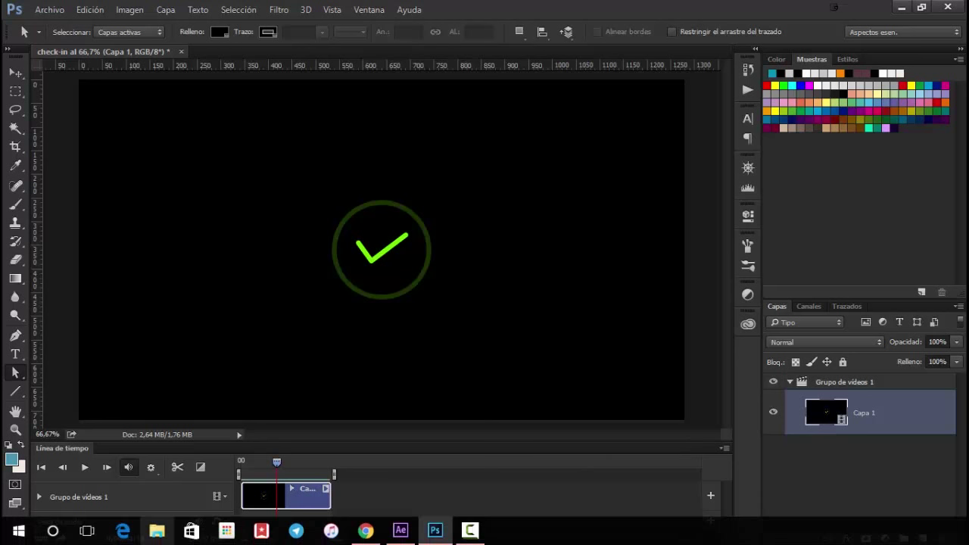
- Bring File Explorer forward and show the desktop files
left_click(165, 530)
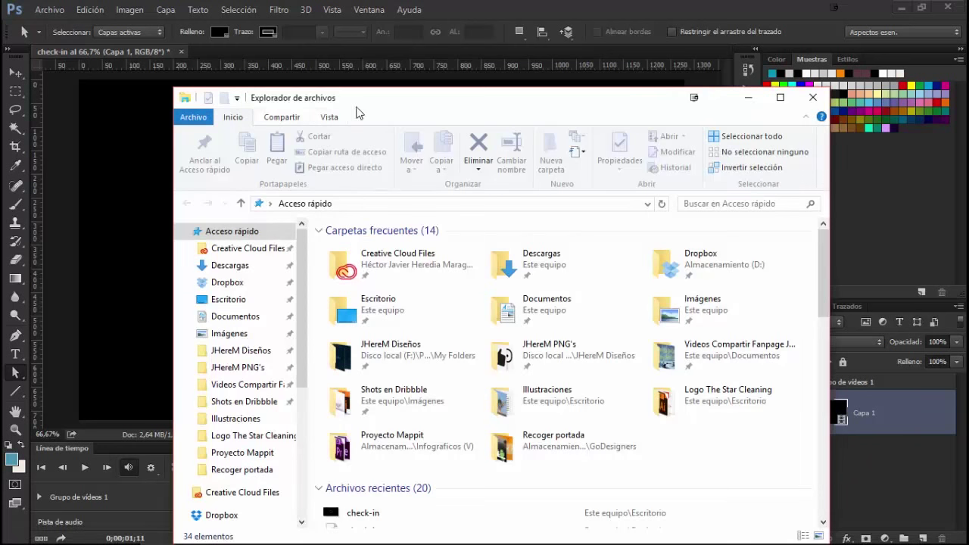
left_click_drag(371, 97, 341, 56)
left_click(215, 258)
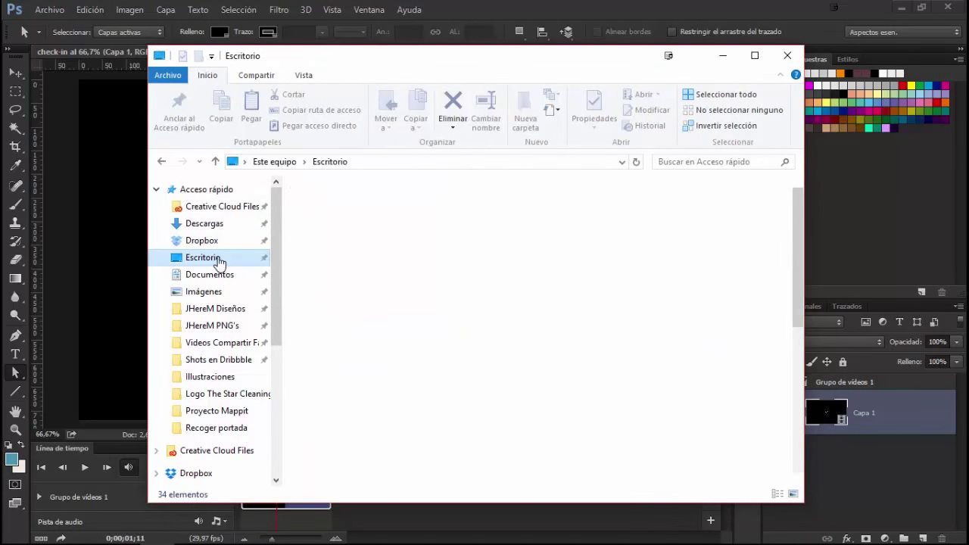
left_click_drag(798, 291, 802, 429)
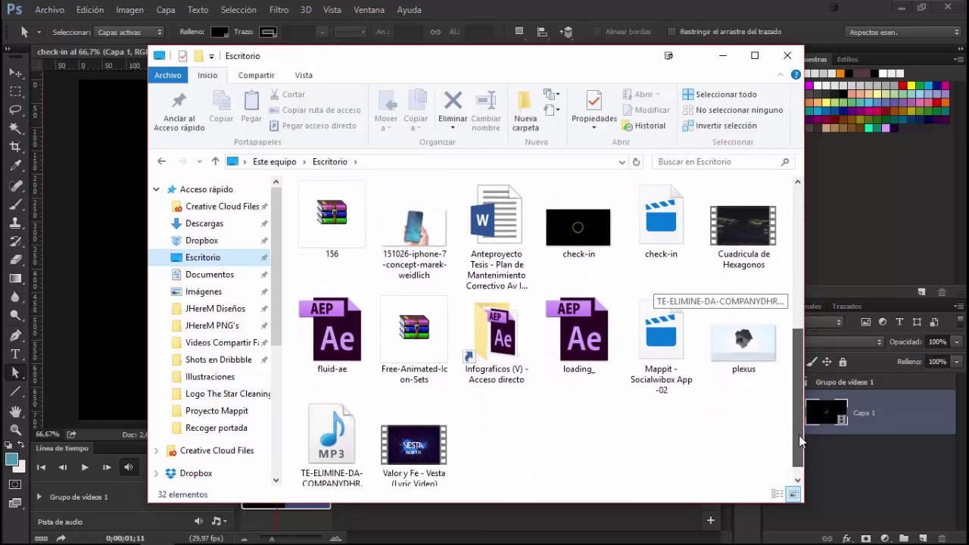
scroll(800, 429, "up", 1)
left_click_drag(799, 430, 798, 441)
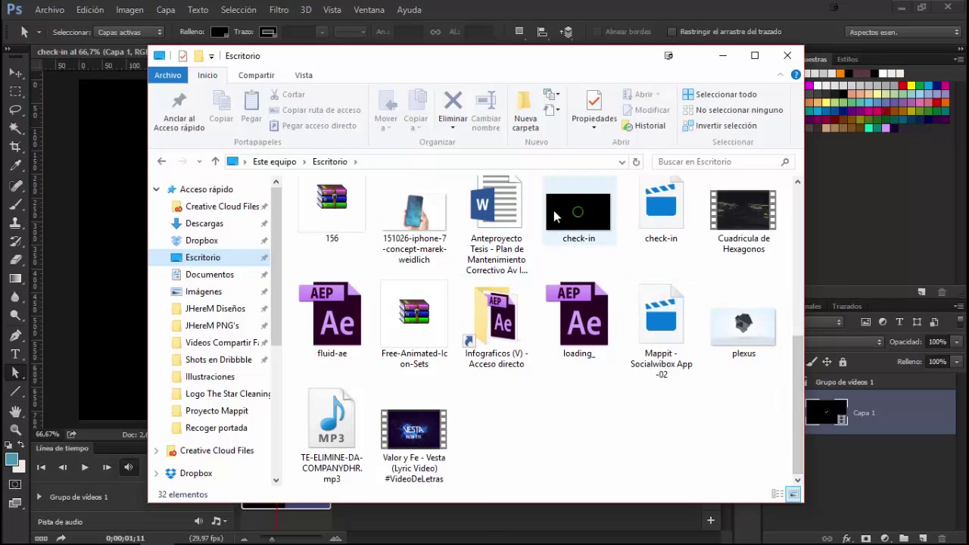
- Open the check-in GIF with Internet Explorer through Abrir con
left_click(573, 218)
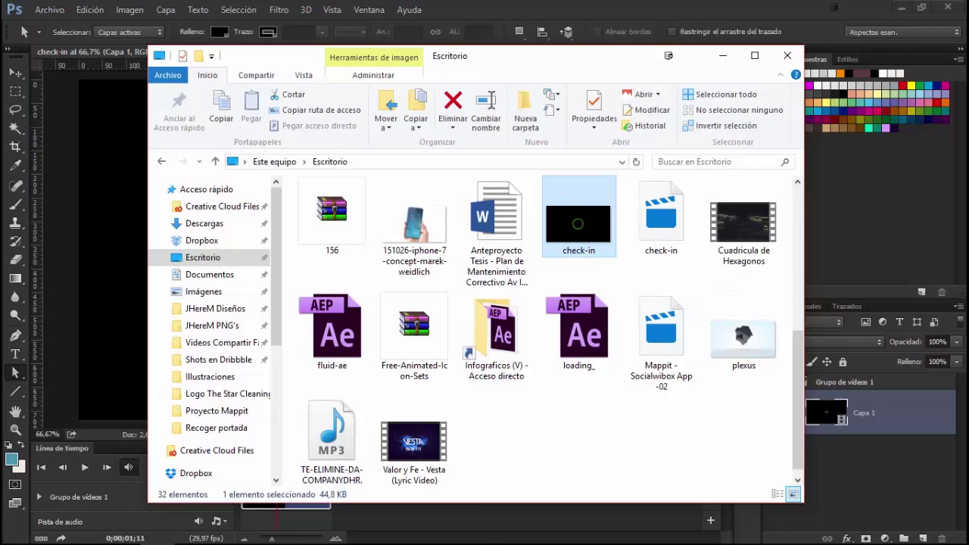
right_click(586, 197)
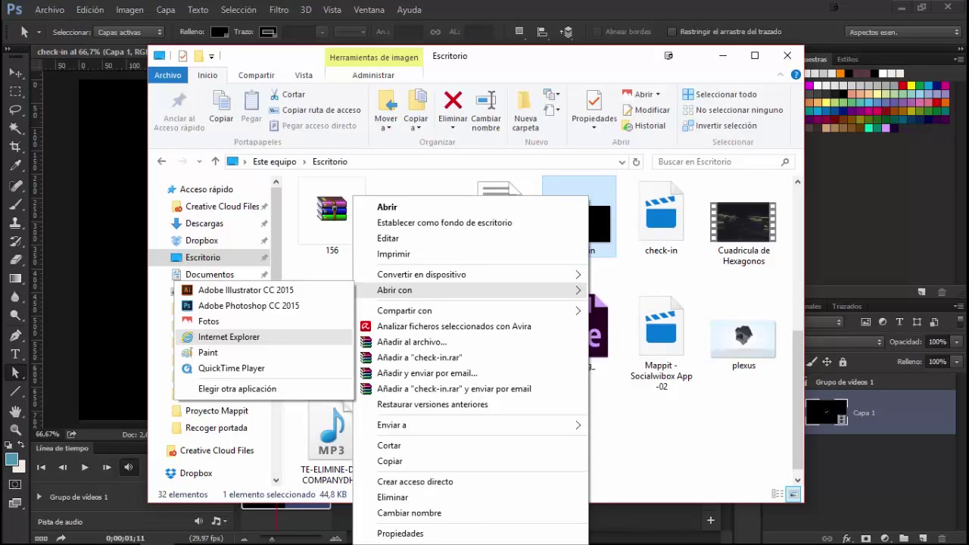
left_click(229, 337)
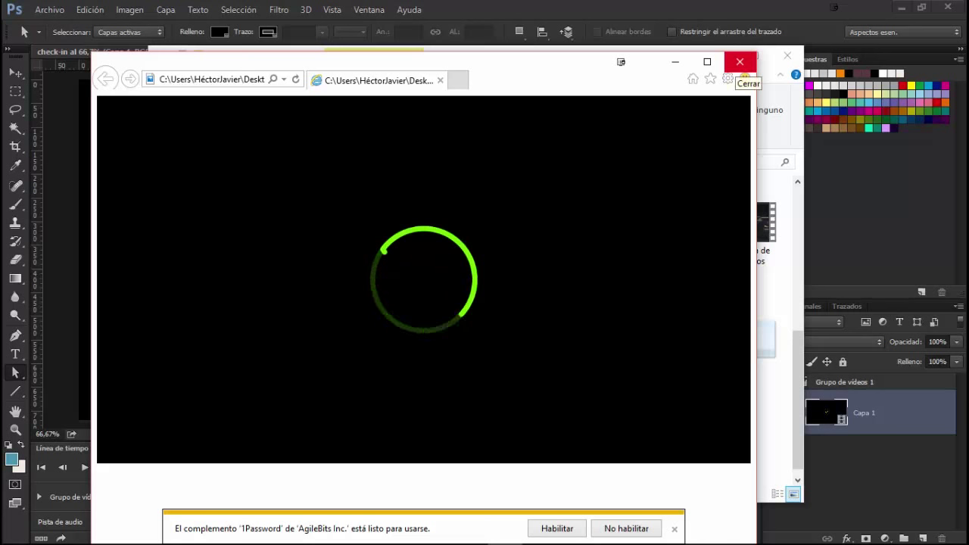
- Close the Internet Explorer GIF preview after watching it and return to After Effects
left_click(740, 61)
left_click(401, 531)
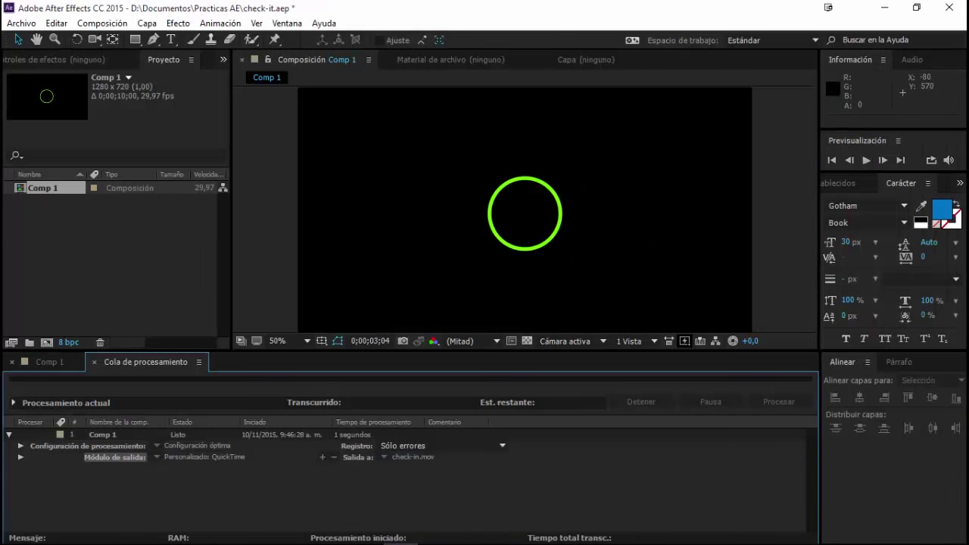
- Check Comp 1's 1280×720 composition settings, cancel without changes, and return to Photoshop
left_click(49, 362)
left_click(102, 22)
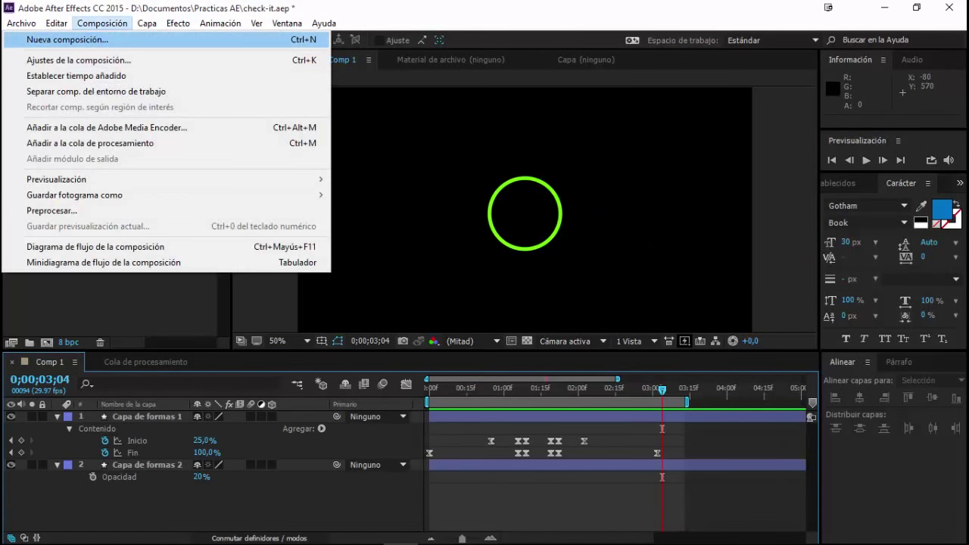
left_click(75, 59)
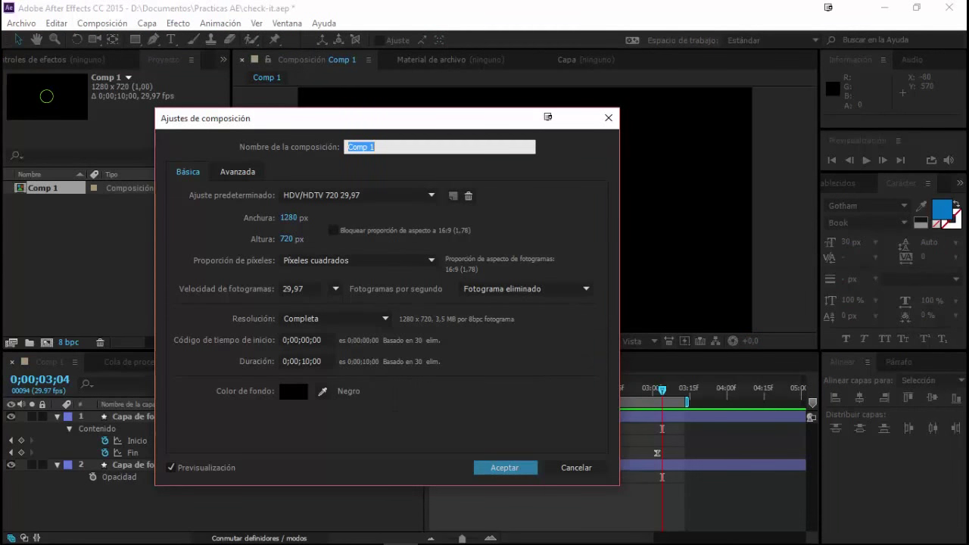
left_click(577, 467)
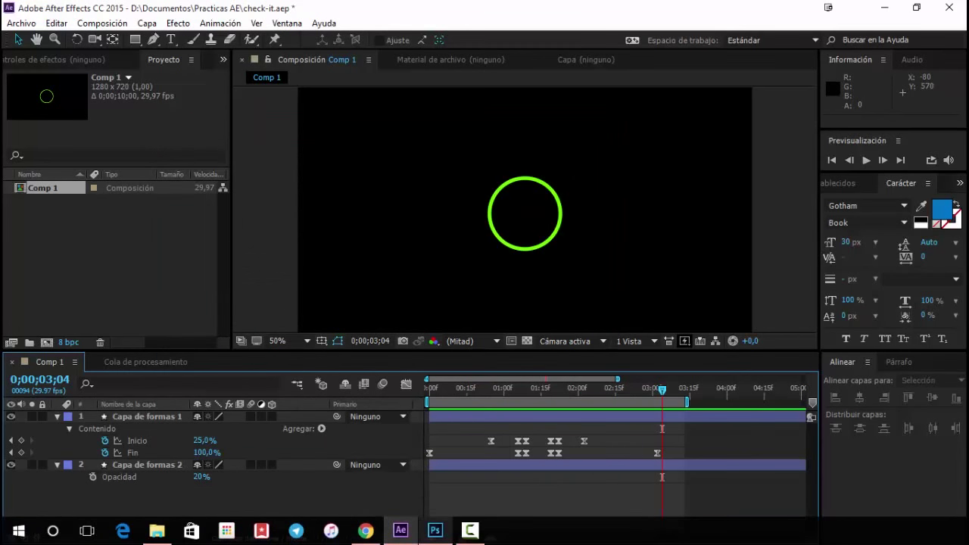
left_click(436, 530)
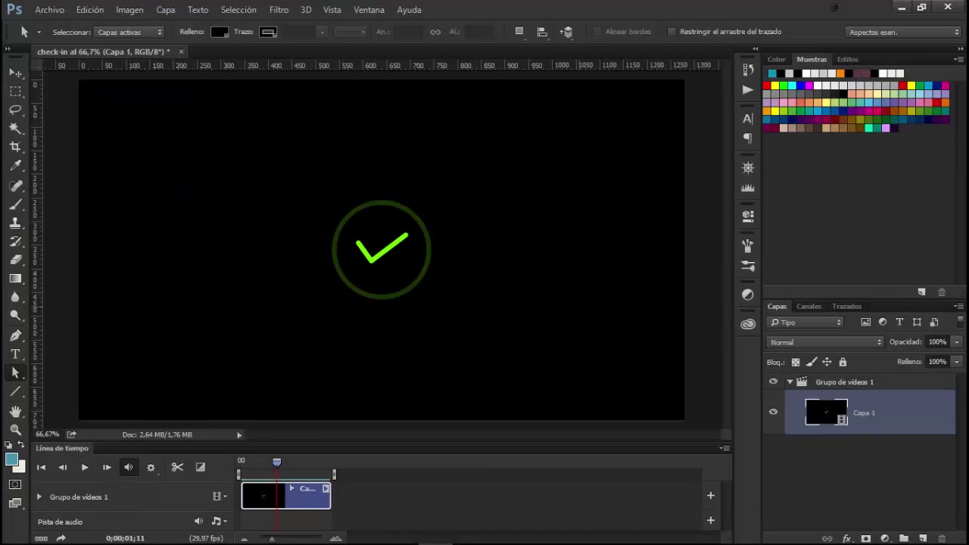
- Crop the check-in canvas at an 800:600 ratio, keeping the checkmark centred
left_click(15, 73)
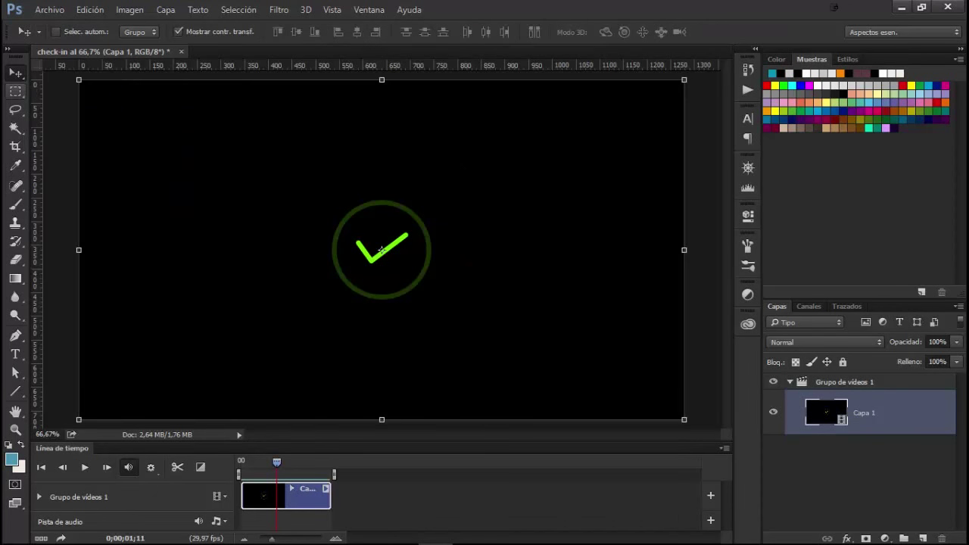
left_click(16, 91)
left_click(106, 89)
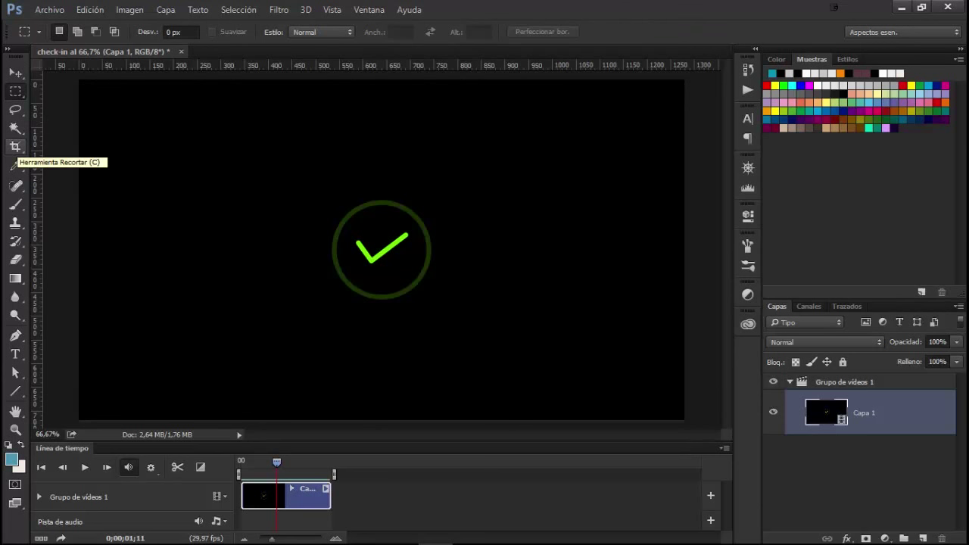
left_click(15, 146)
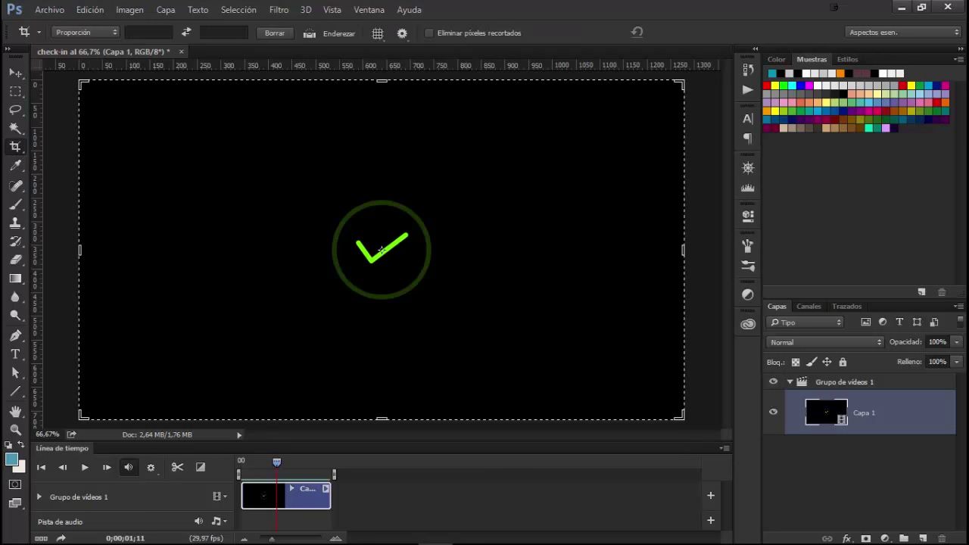
left_click(148, 32)
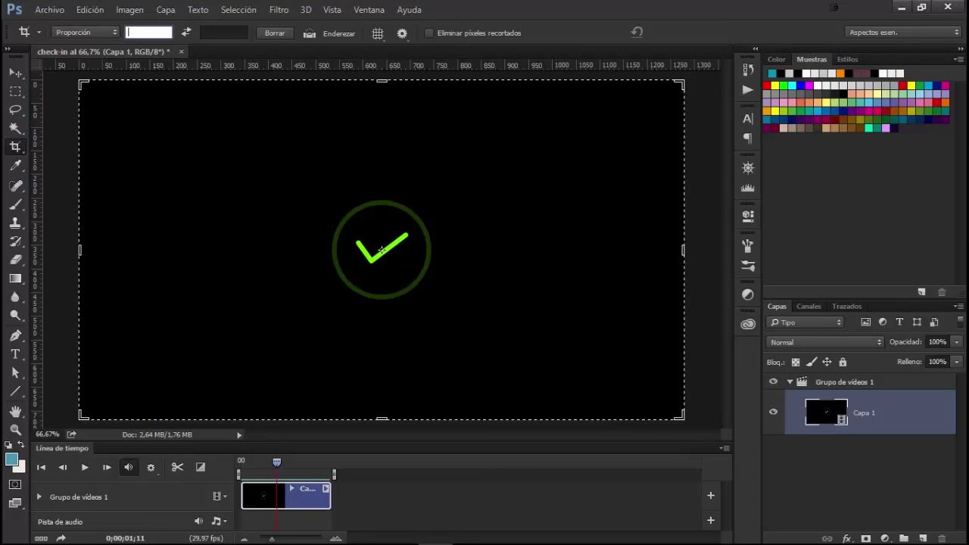
type("800")
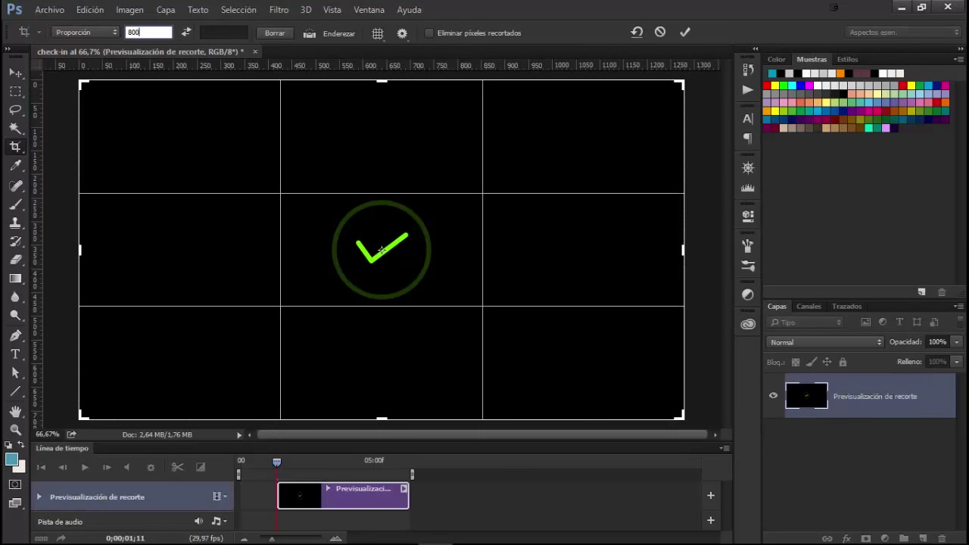
key("Tab")
type("600")
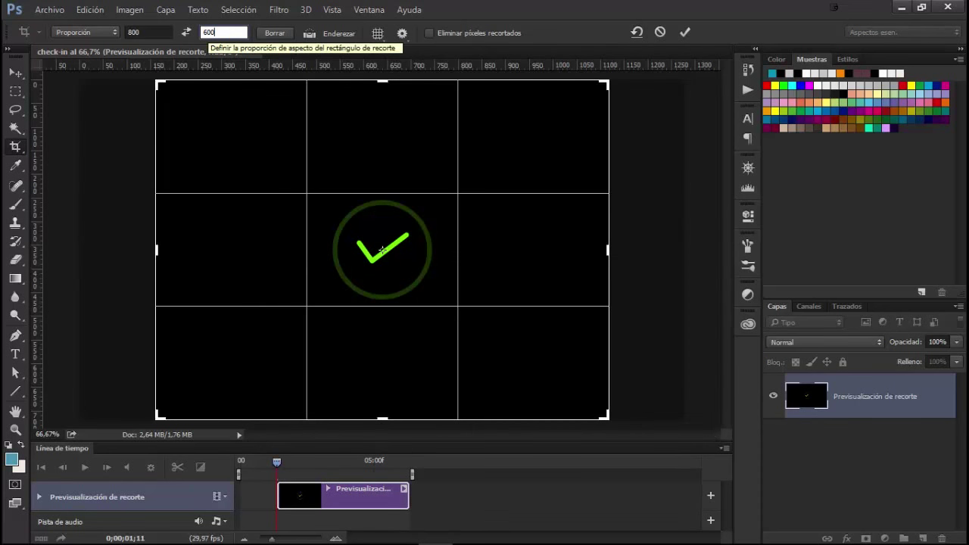
key("Return")
left_click(685, 32)
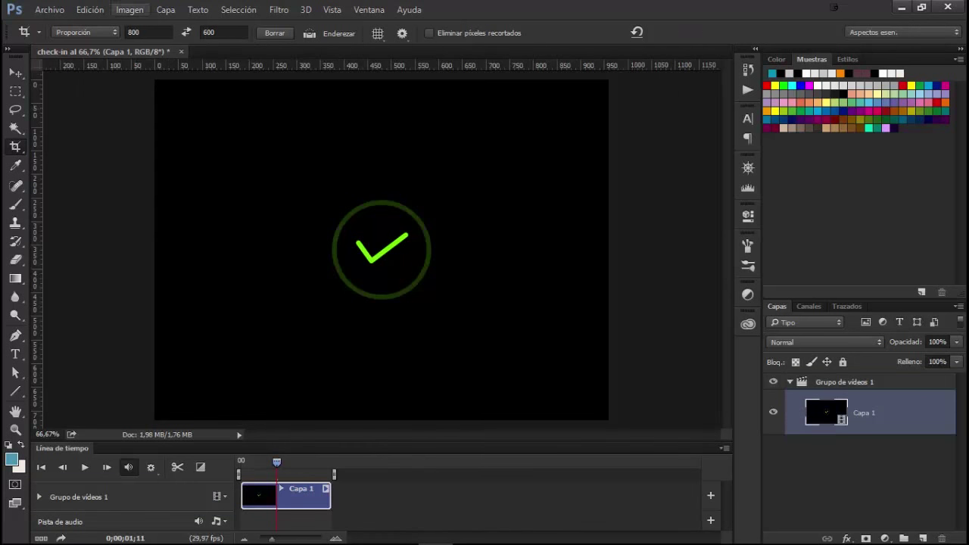
left_click(129, 9)
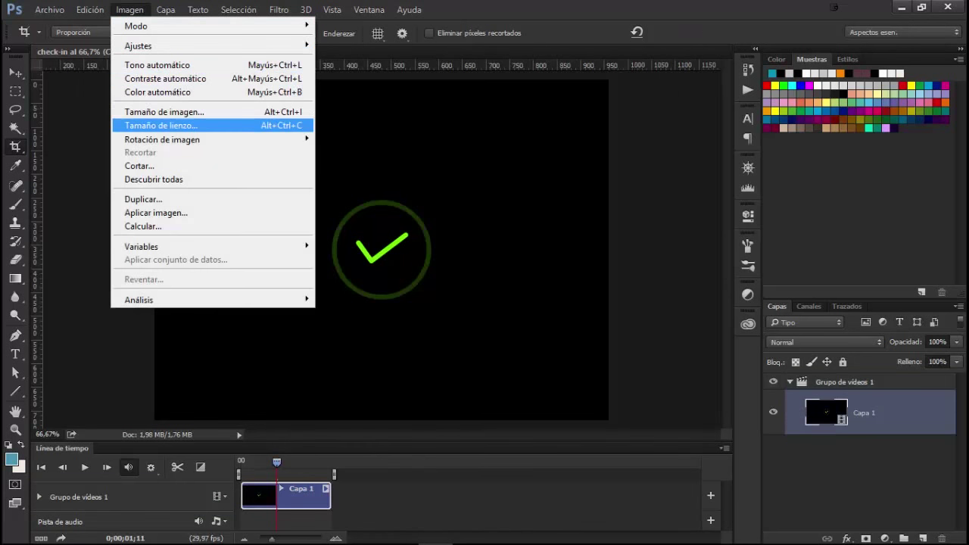
- Resize the image to 800×600 px, converting the video layer to a smart object
left_click(163, 111)
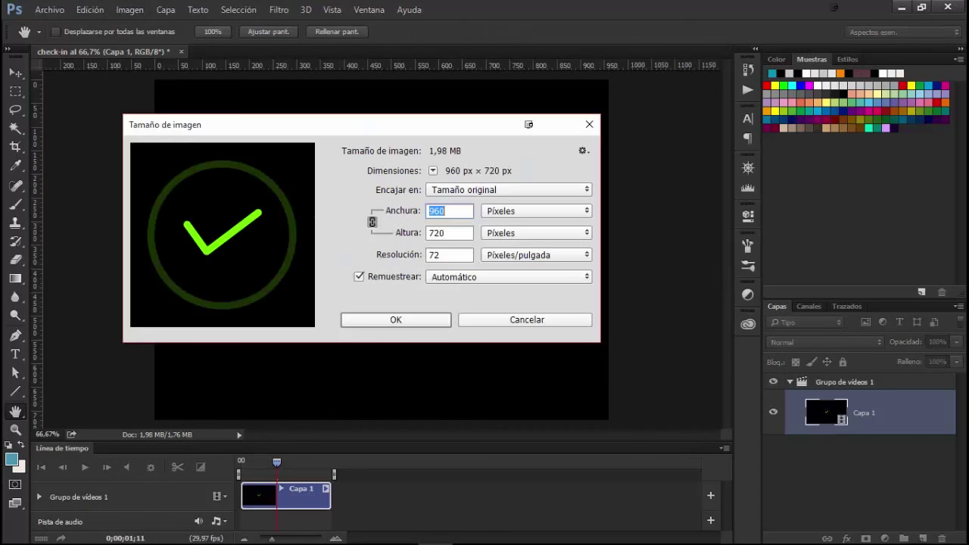
type("800")
key("Tab")
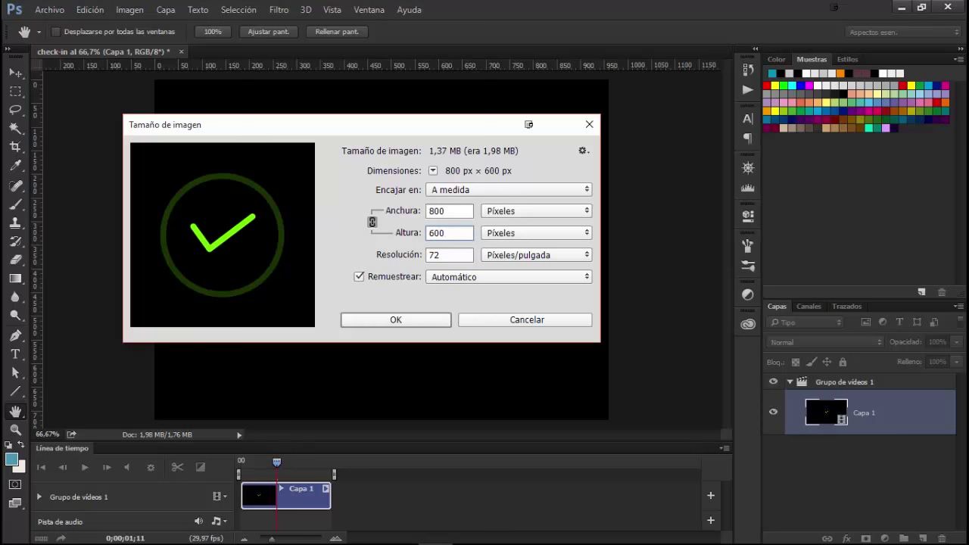
key("Return")
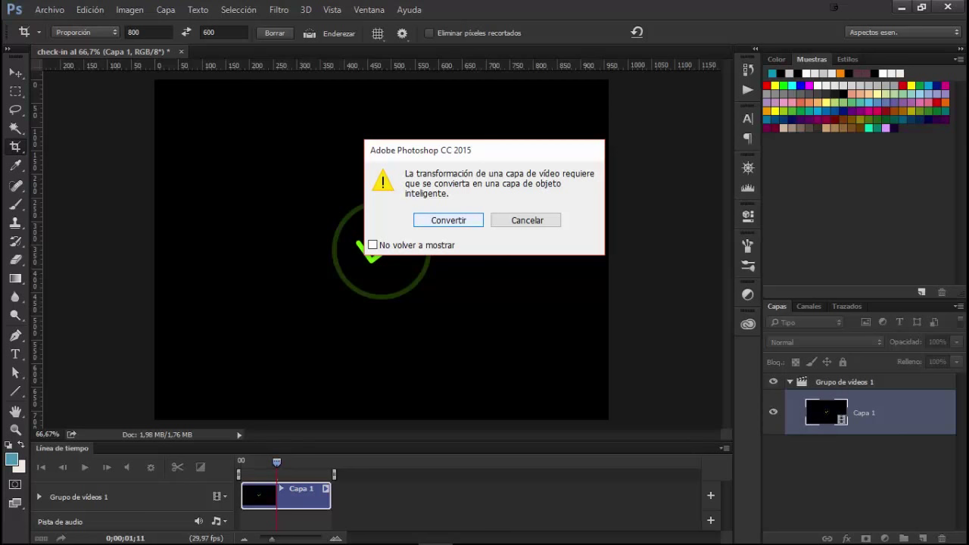
key("Return")
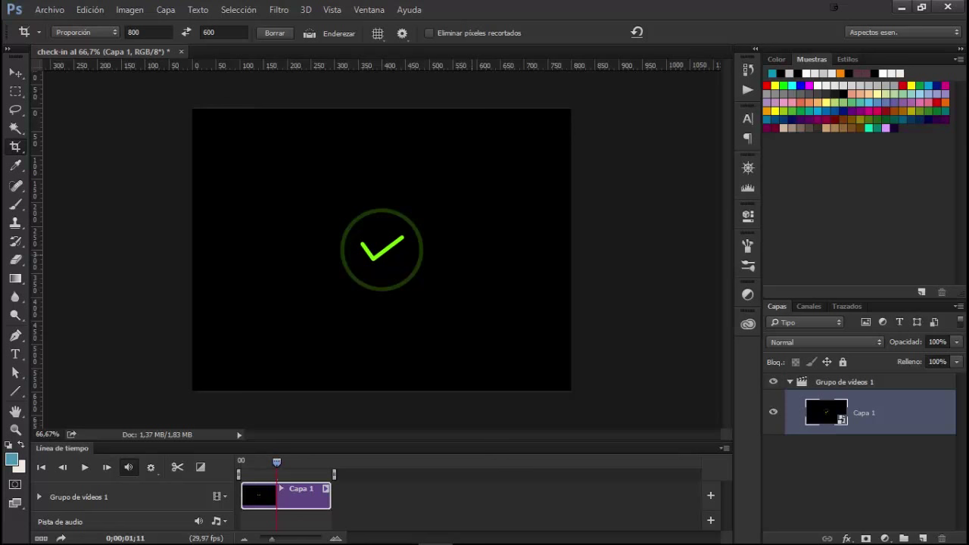
left_click(49, 9)
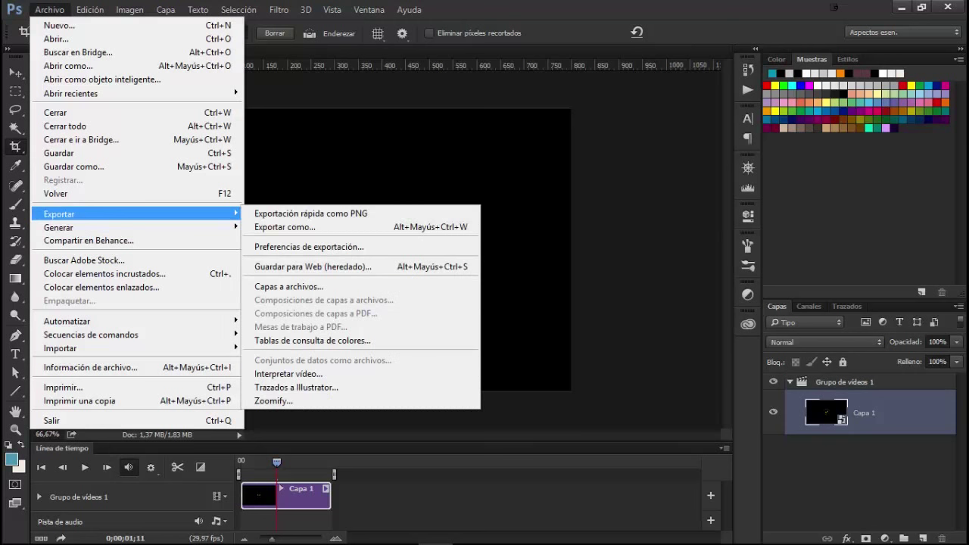
- Save for Web a looping GIF named check-in-800x600 and open it in Internet Explorer
left_click(318, 266)
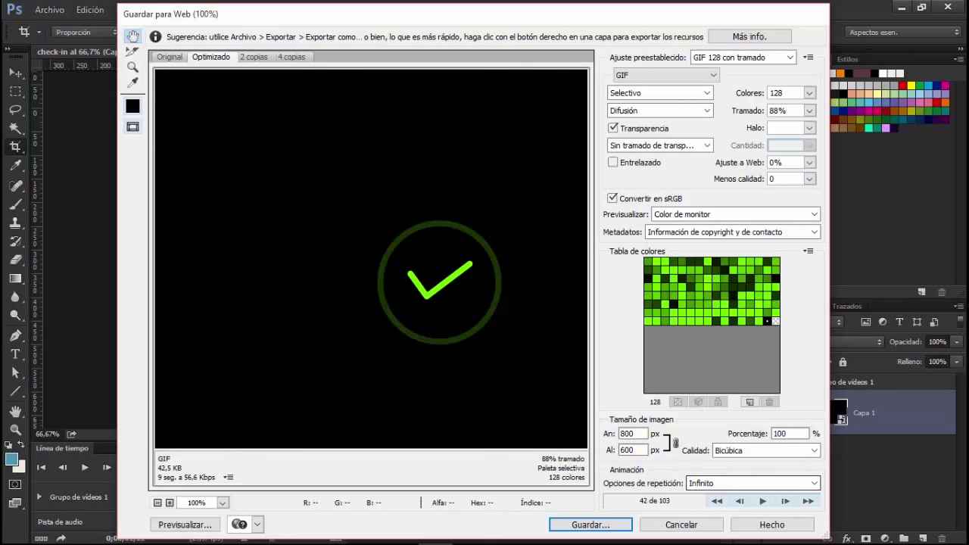
left_click(590, 524)
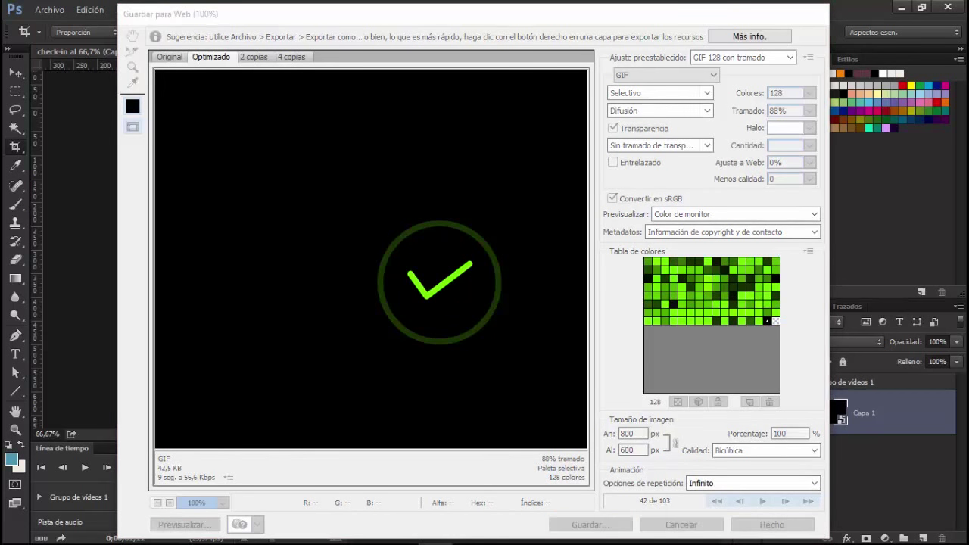
key("End")
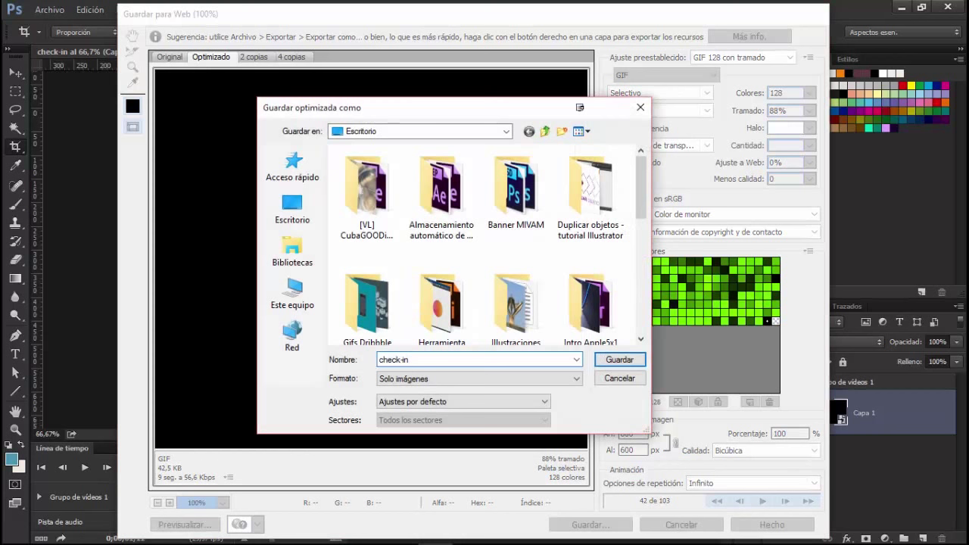
type("80")
type("0x600")
key("ctrl+a")
key("Return")
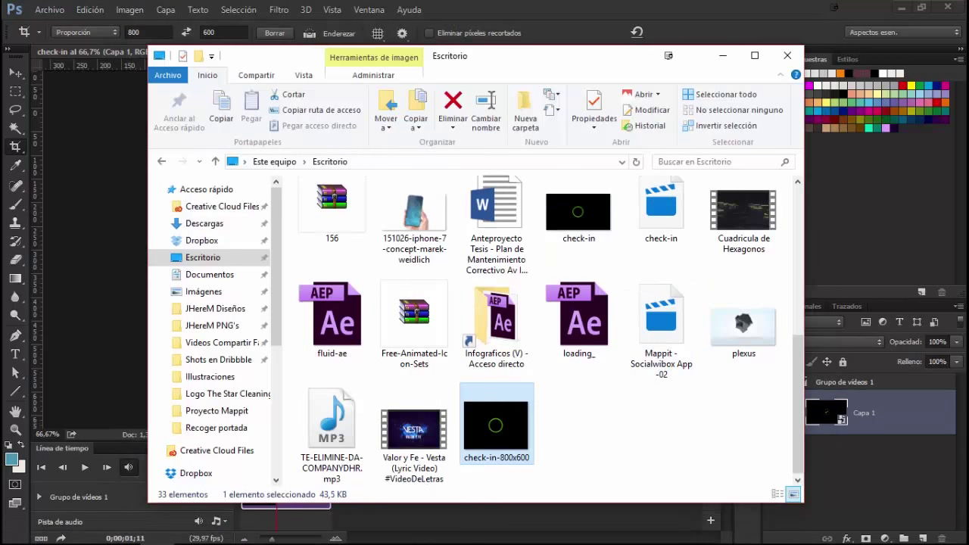
right_click(503, 430)
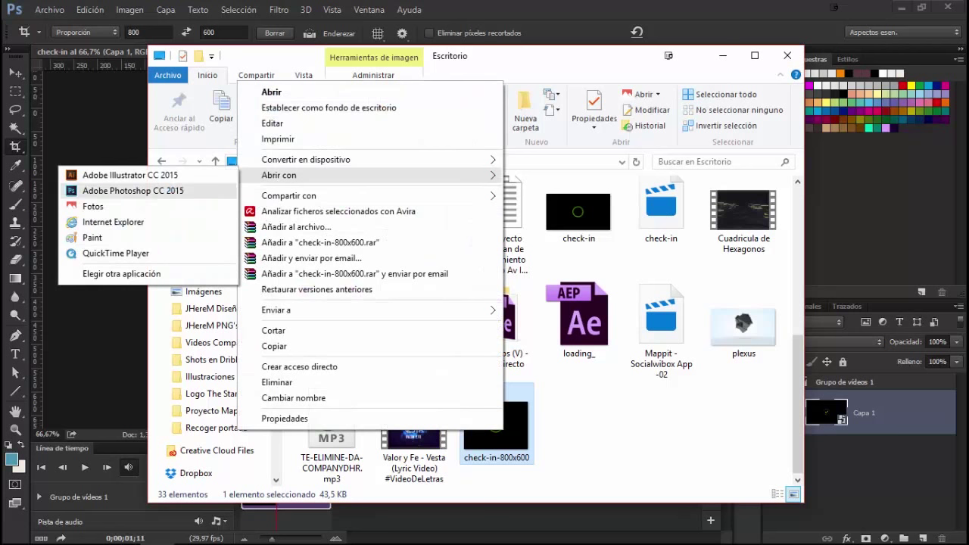
left_click(113, 221)
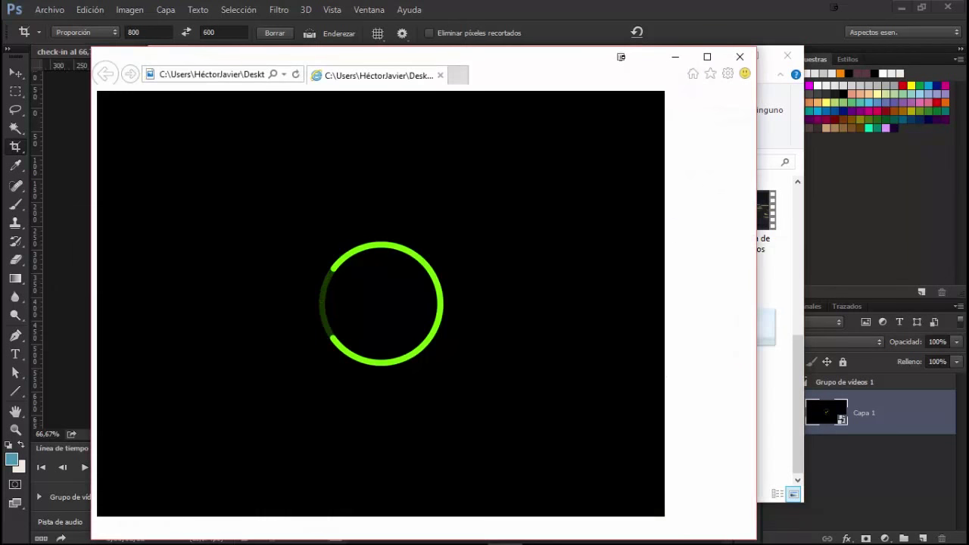